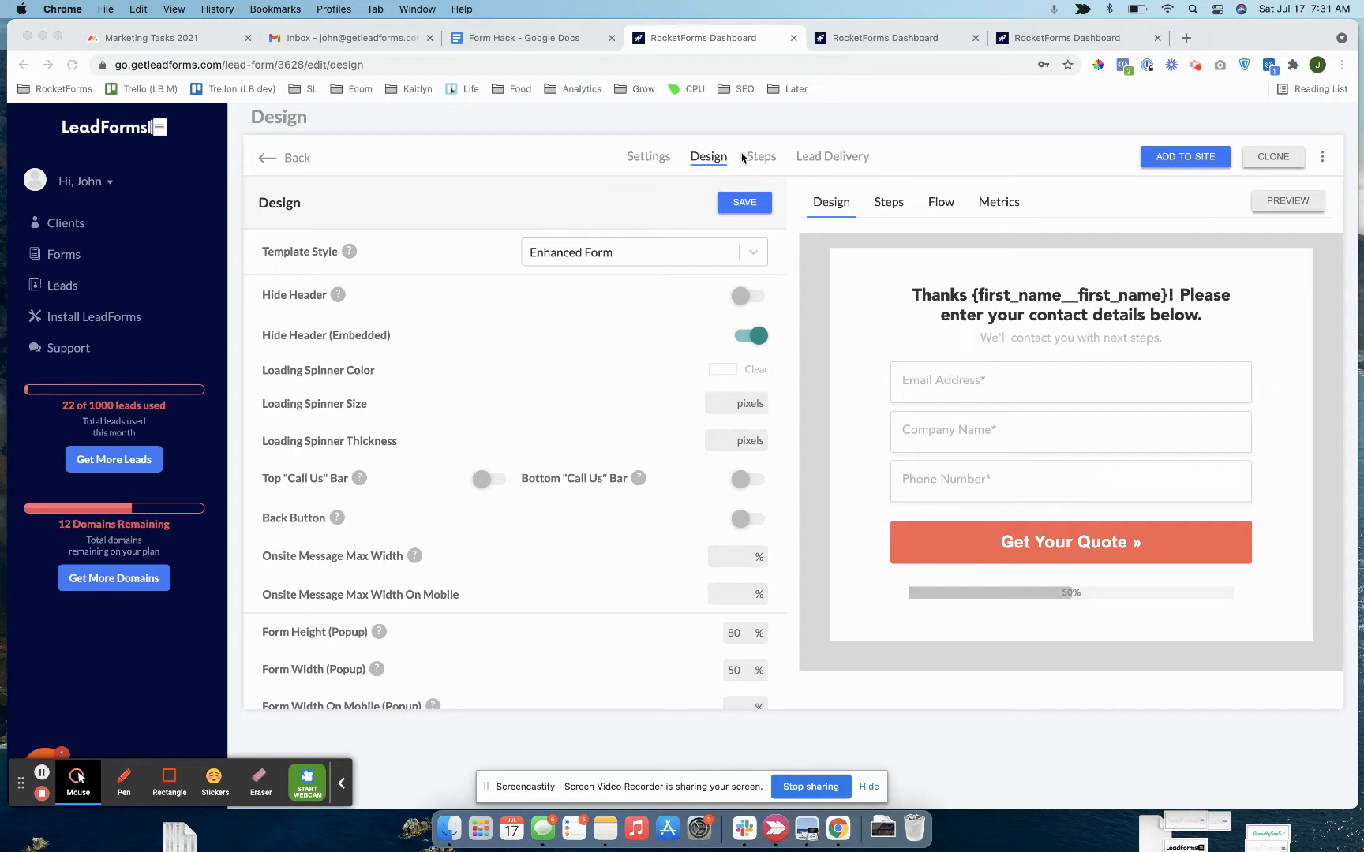
- Review the form's list of steps beside the design settings, then return to the design preview
double_click(706, 157)
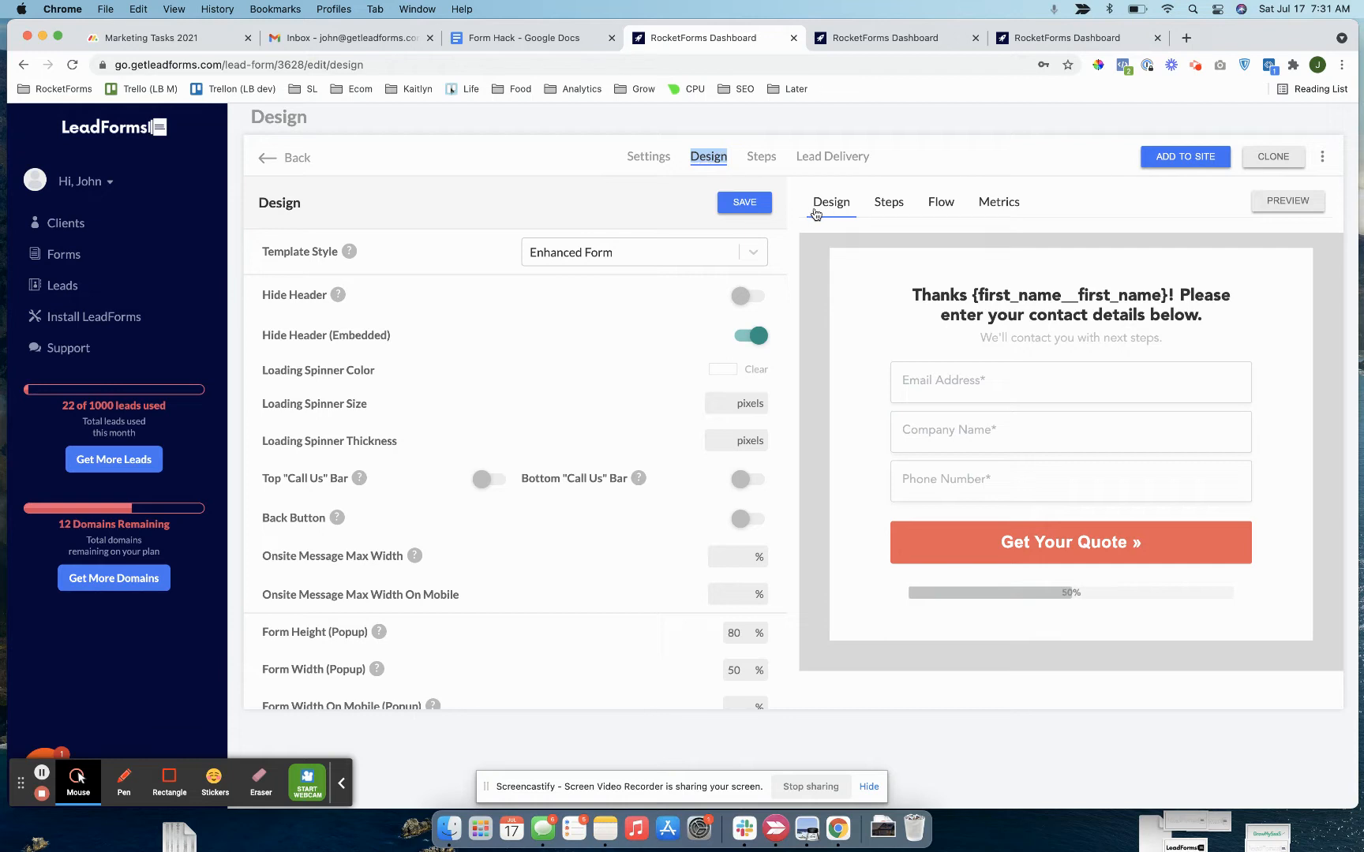
click(890, 209)
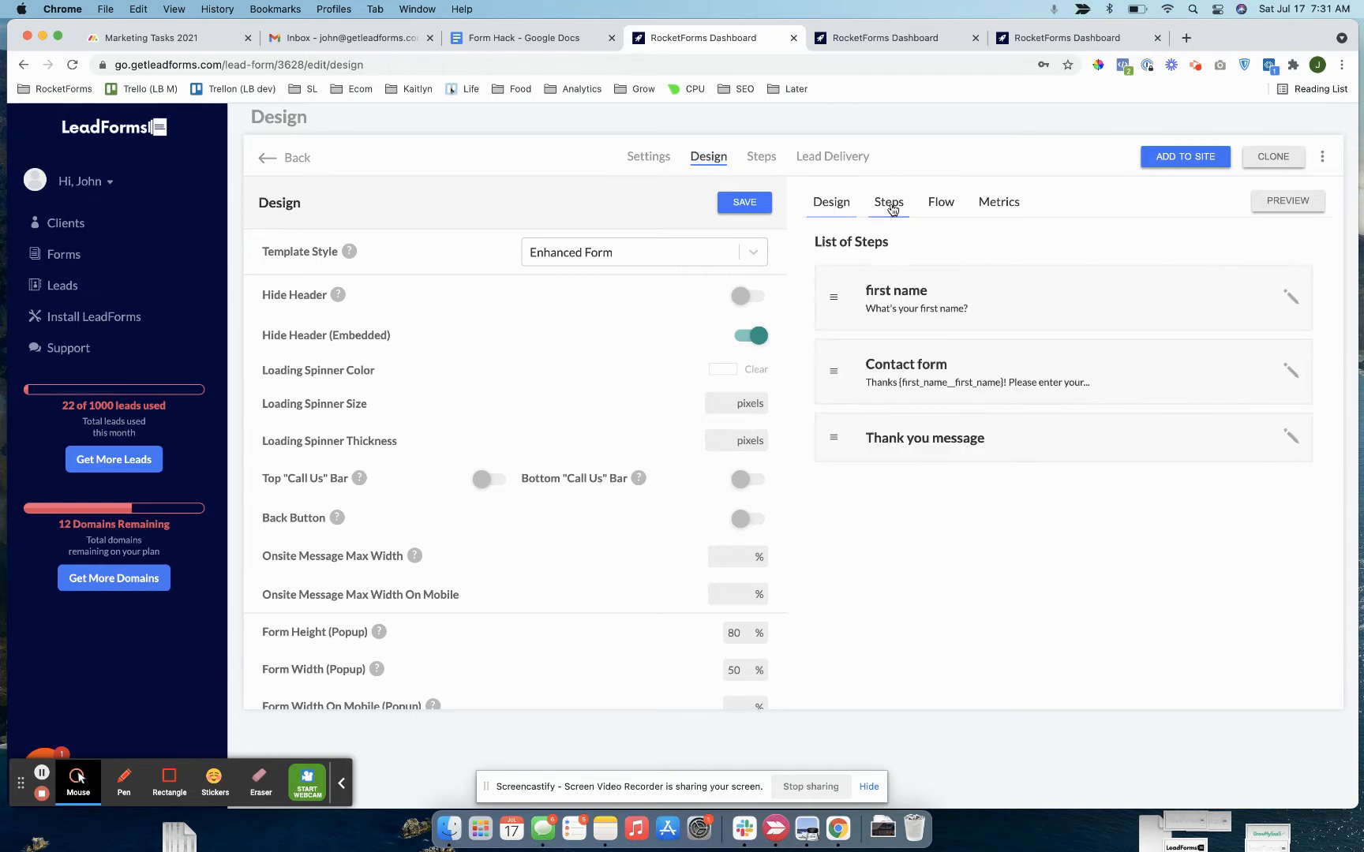
click(988, 204)
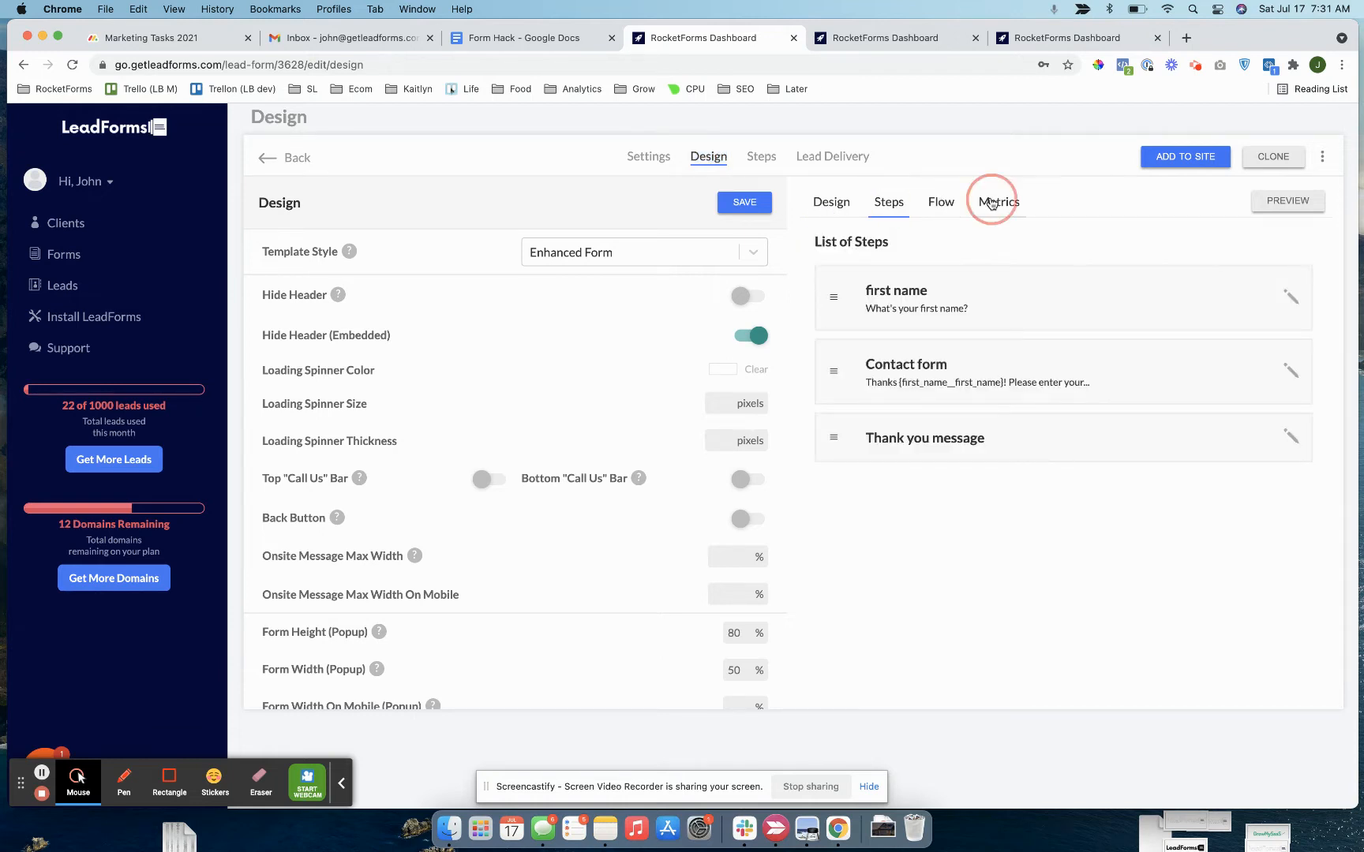
click(826, 205)
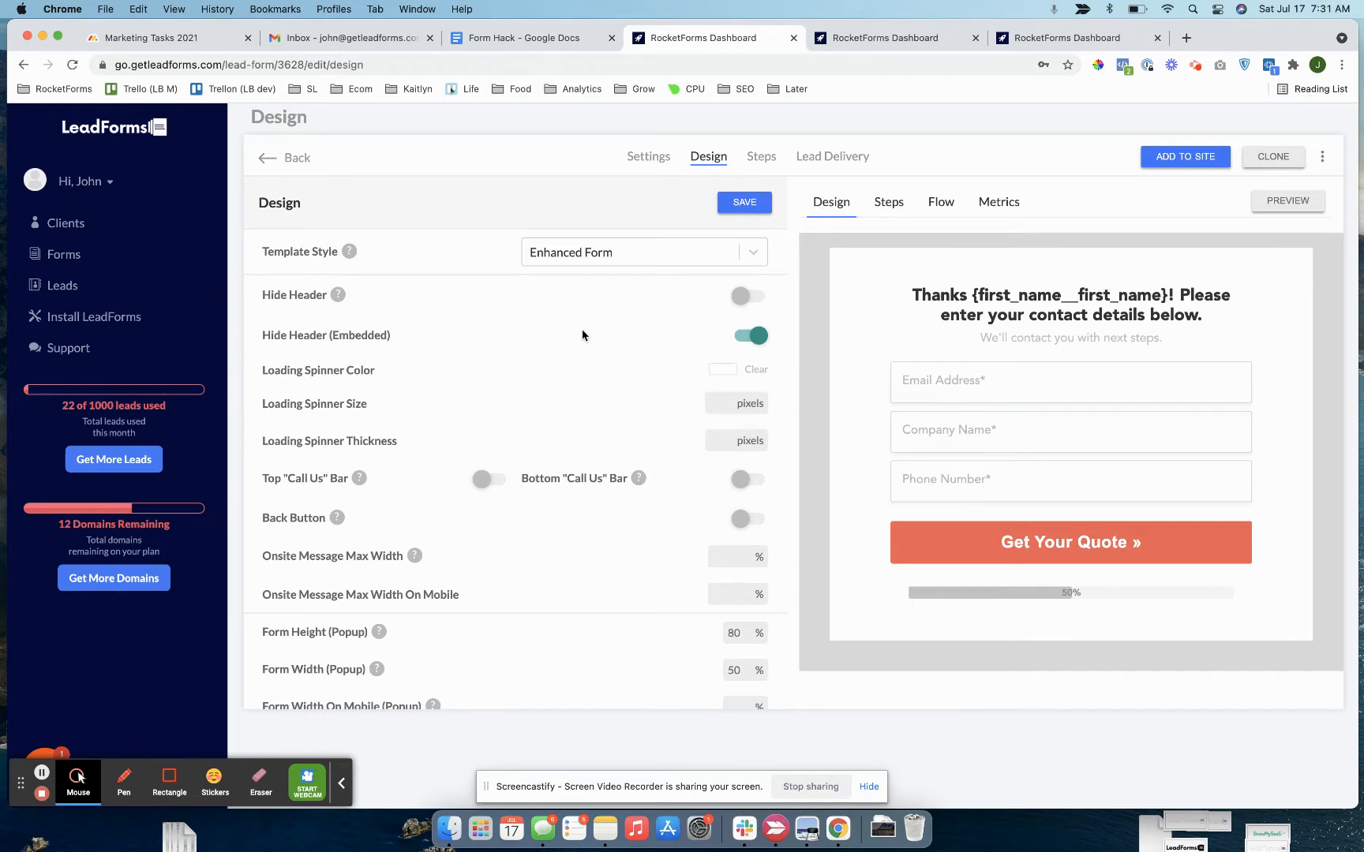
- Set the form's Bottom Background Color to a muted light blue, RGB 125, 158, 226
scroll(583, 334, down, 4)
scroll(582, 334, down, 5)
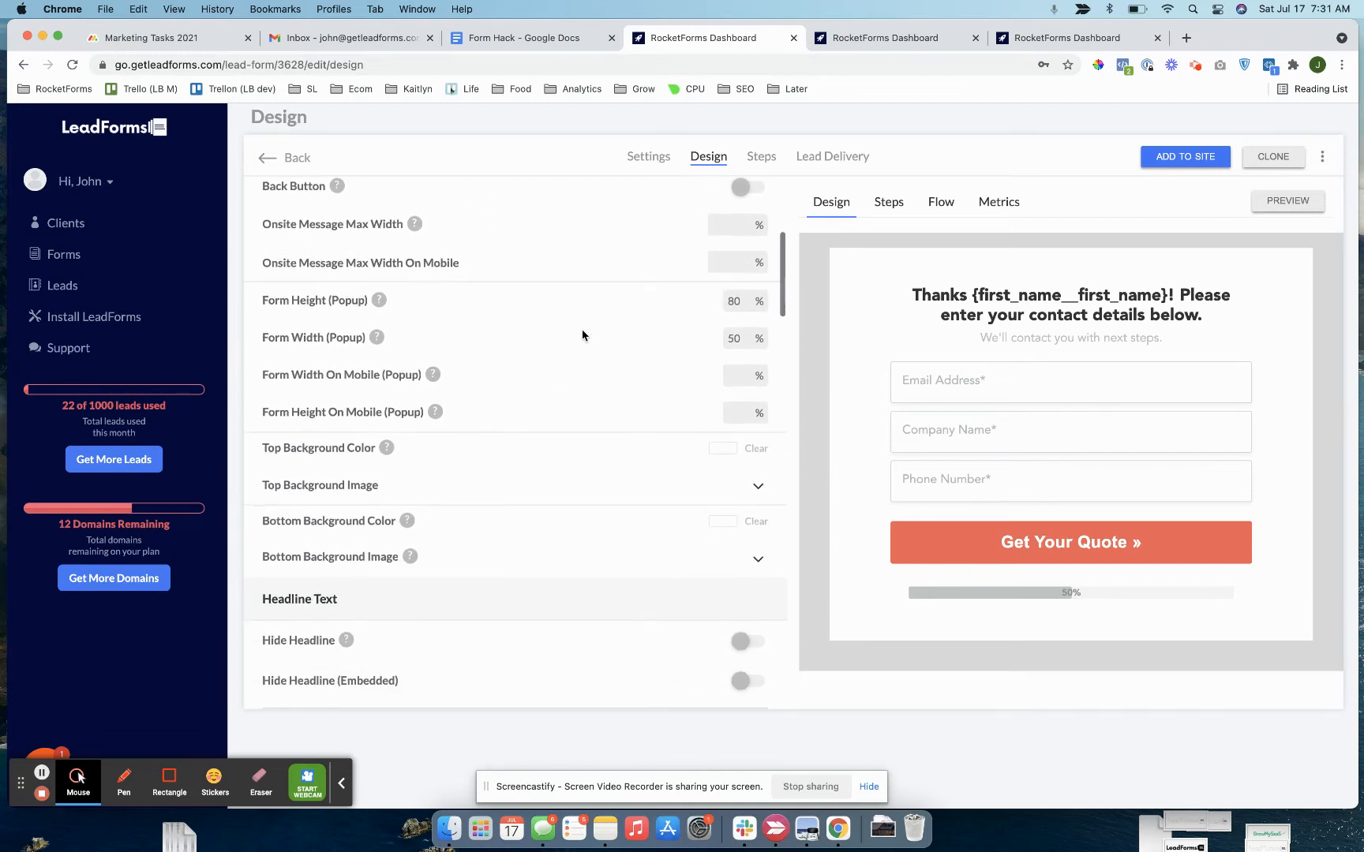
scroll(581, 329, down, 1)
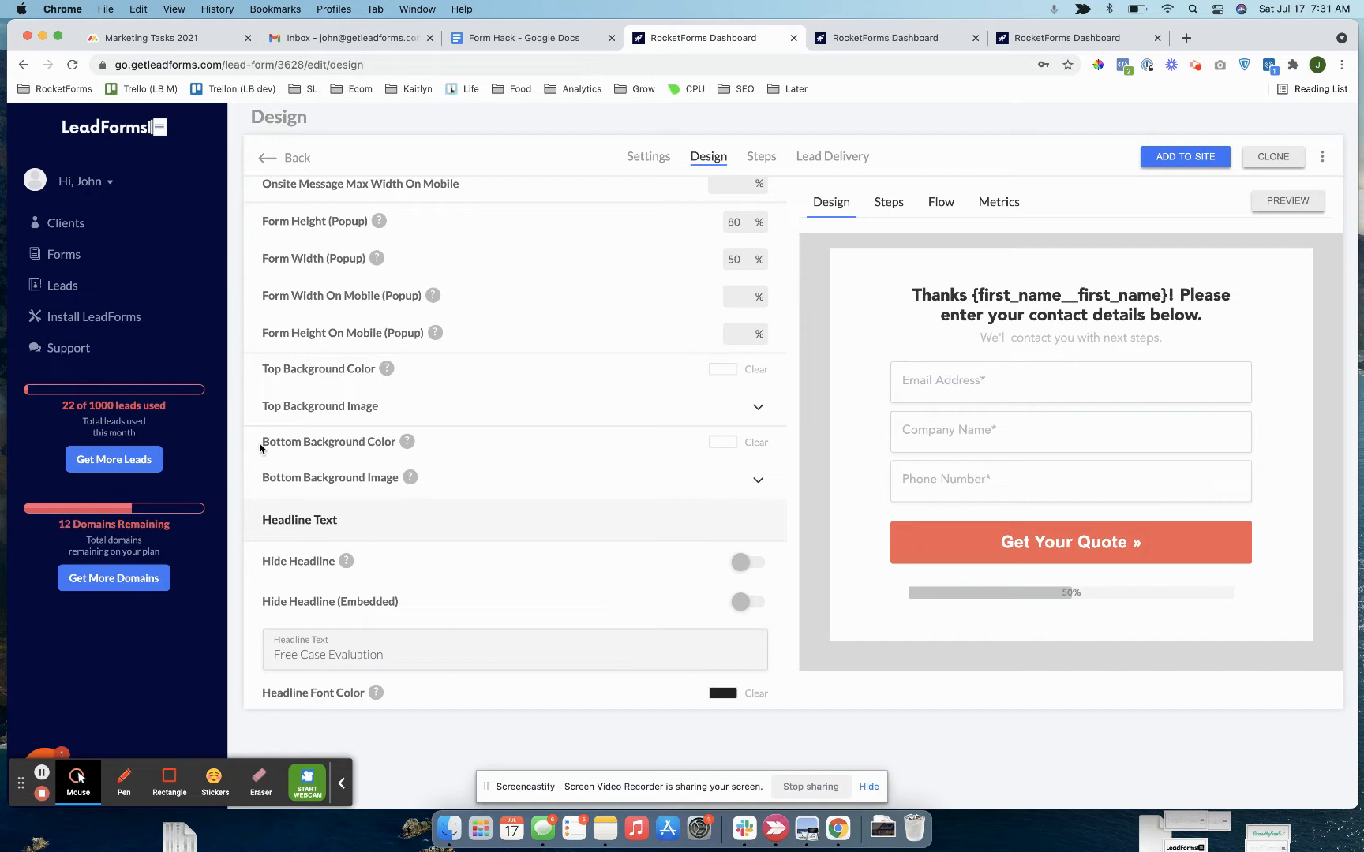
drag(260, 448, 380, 437)
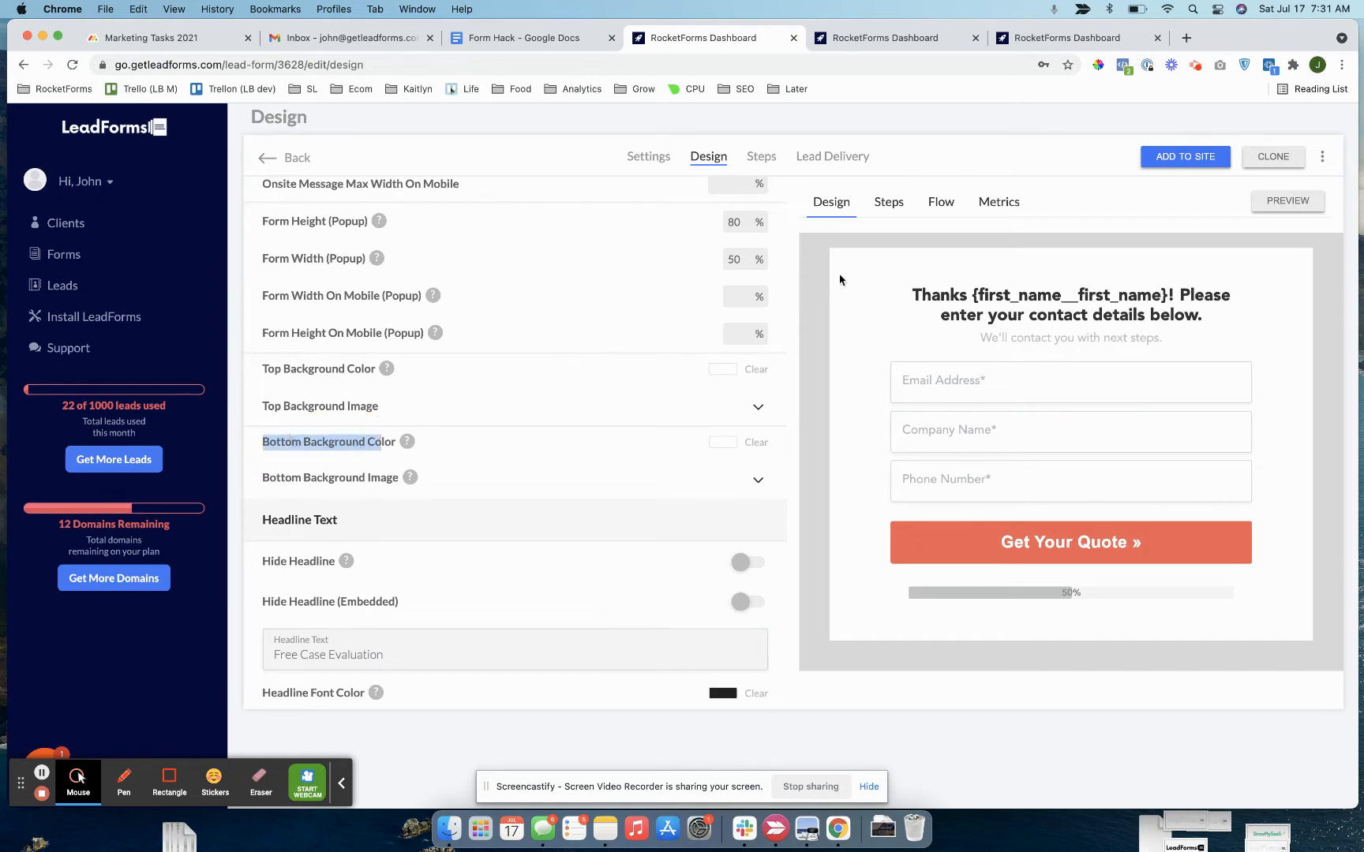
click(727, 447)
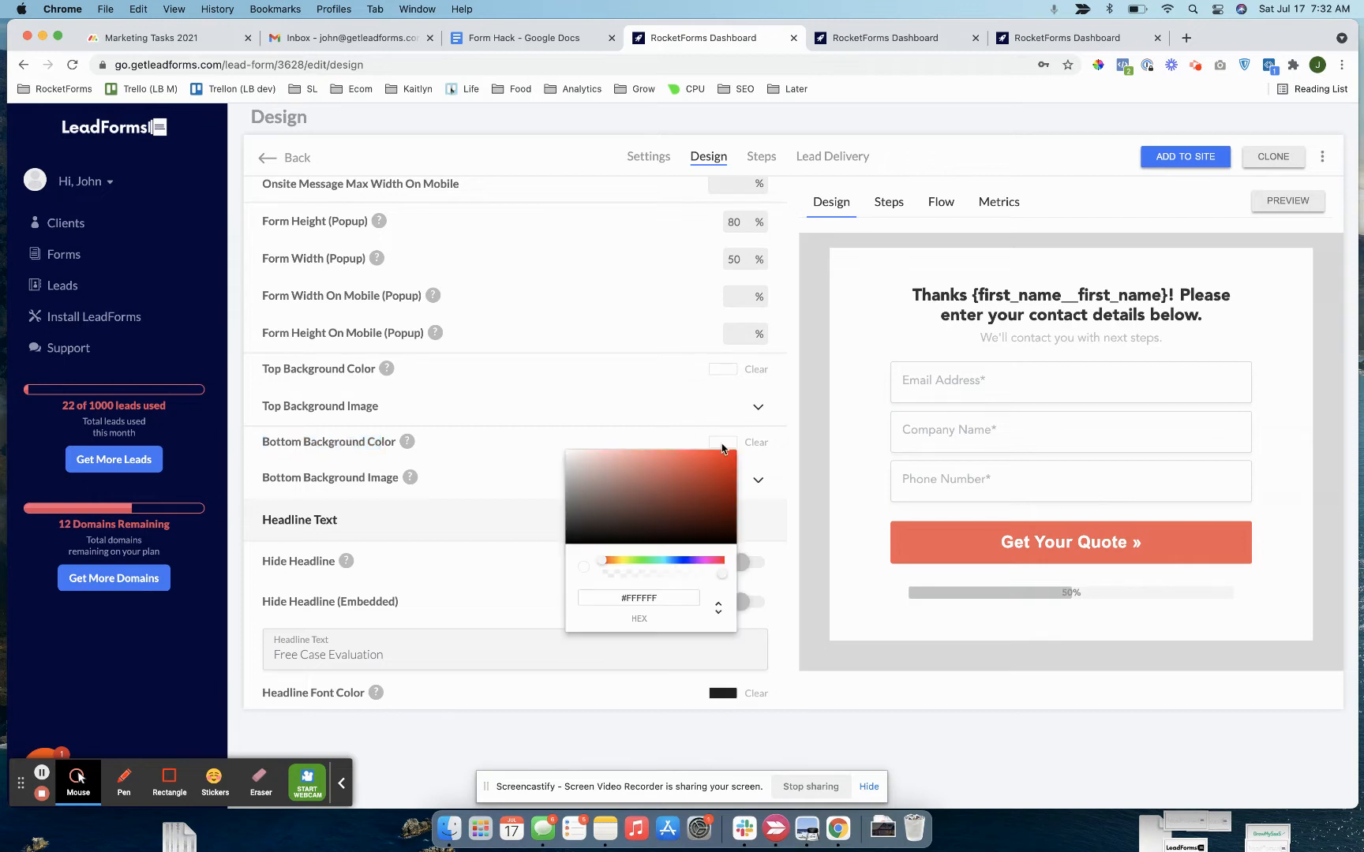
click(678, 561)
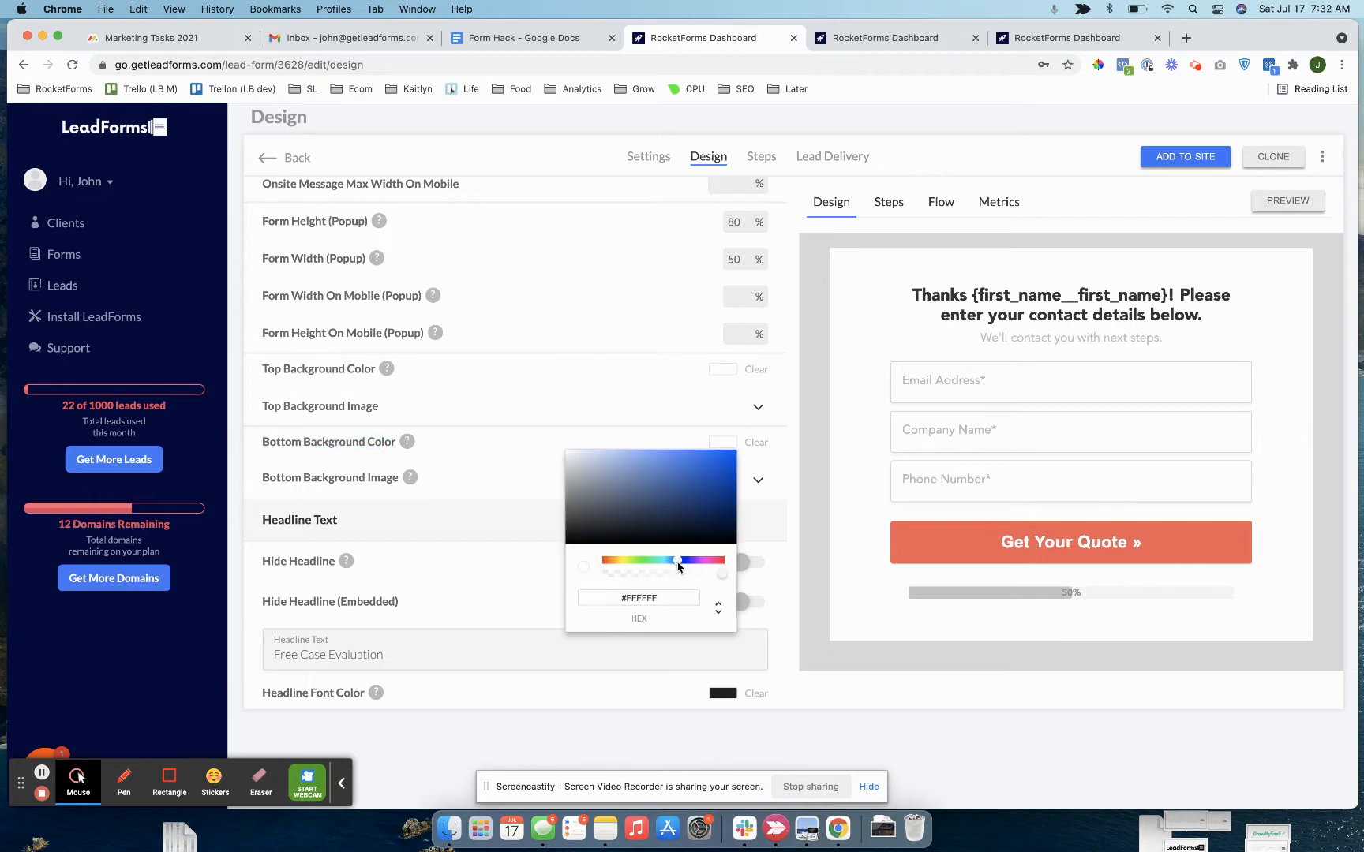
click(693, 482)
click(643, 474)
click(716, 453)
click(643, 460)
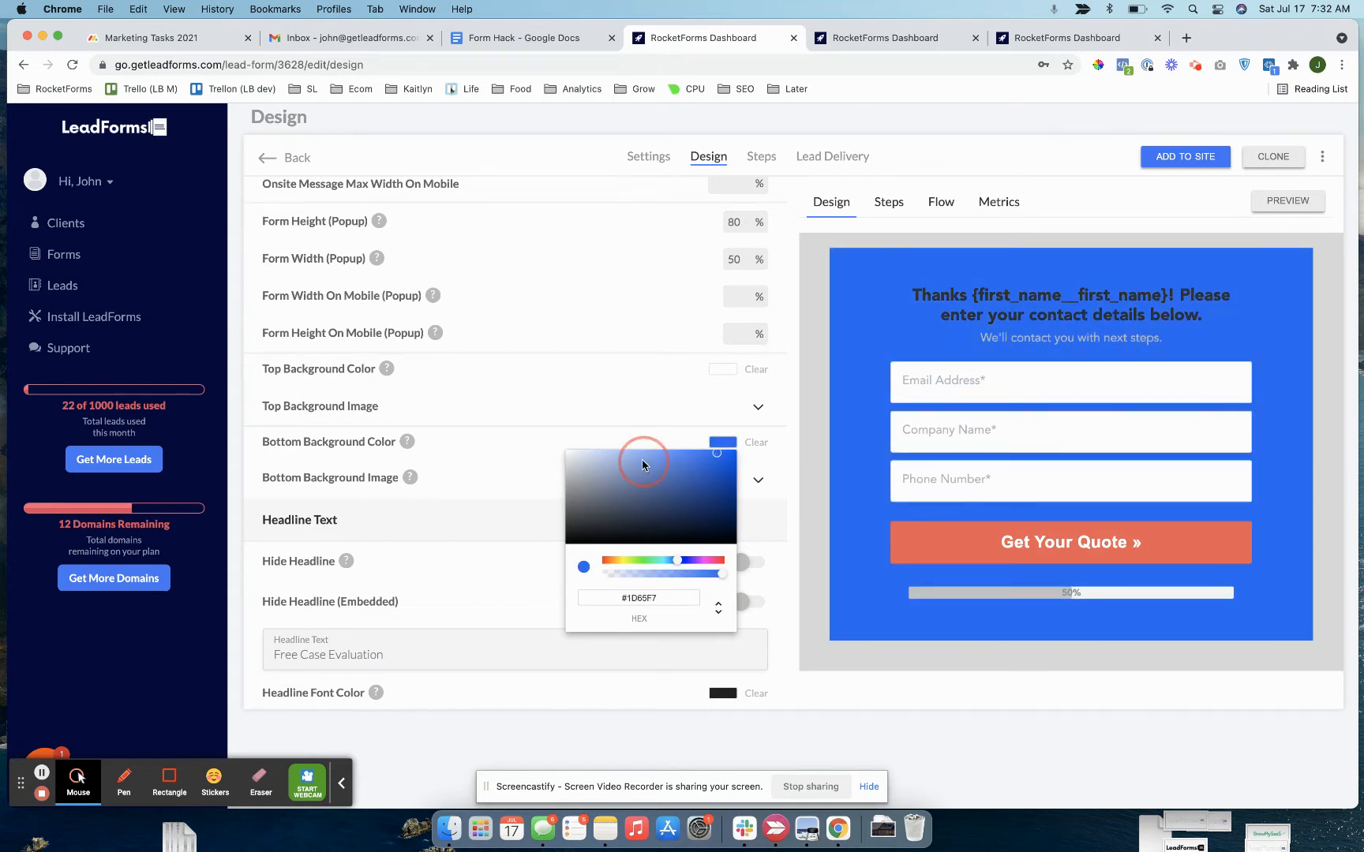
- Try lower opacity levels on the Bottom Background Color and return its alpha to 1
drag(612, 598, 676, 574)
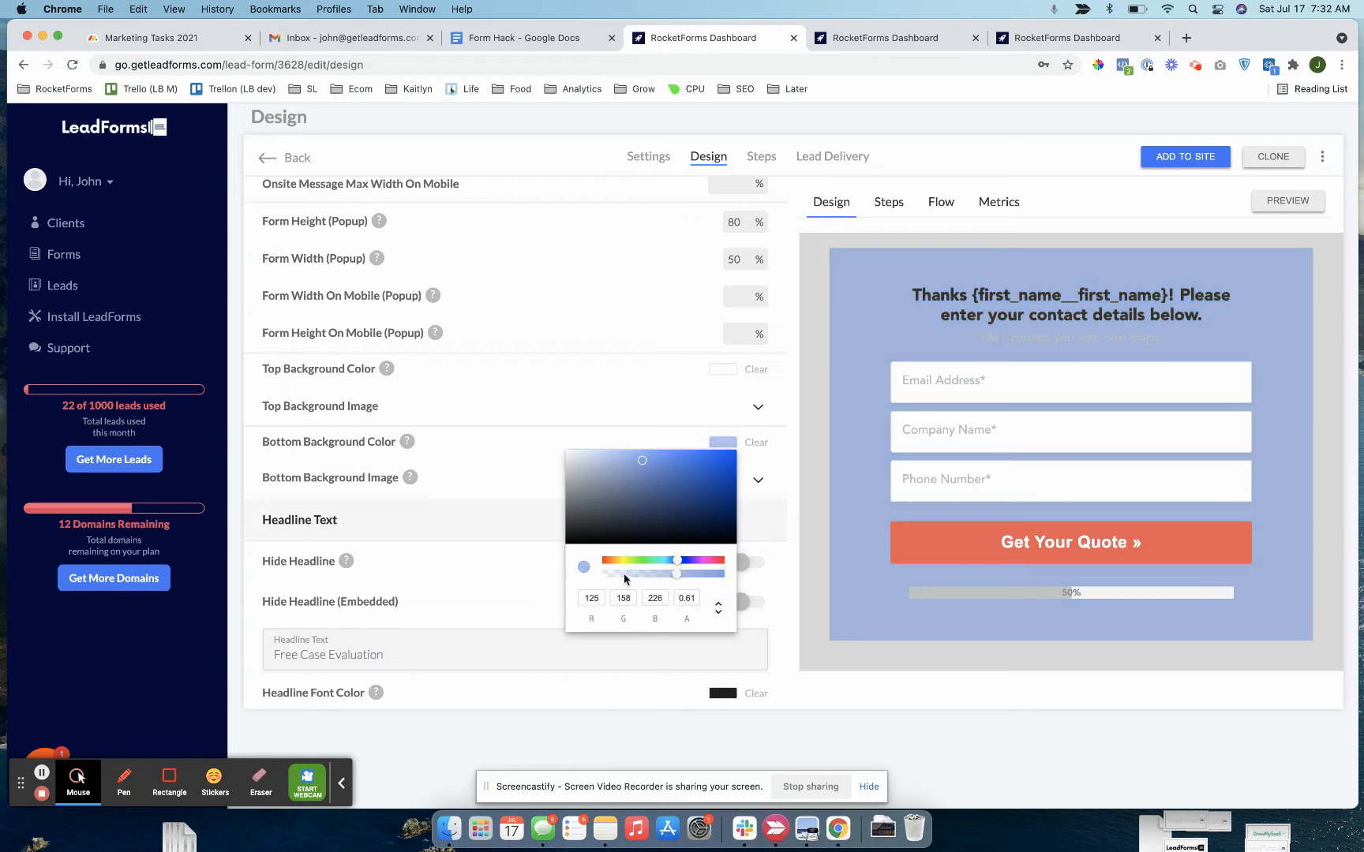
click(623, 576)
click(670, 573)
click(722, 576)
drag(724, 575, 756, 579)
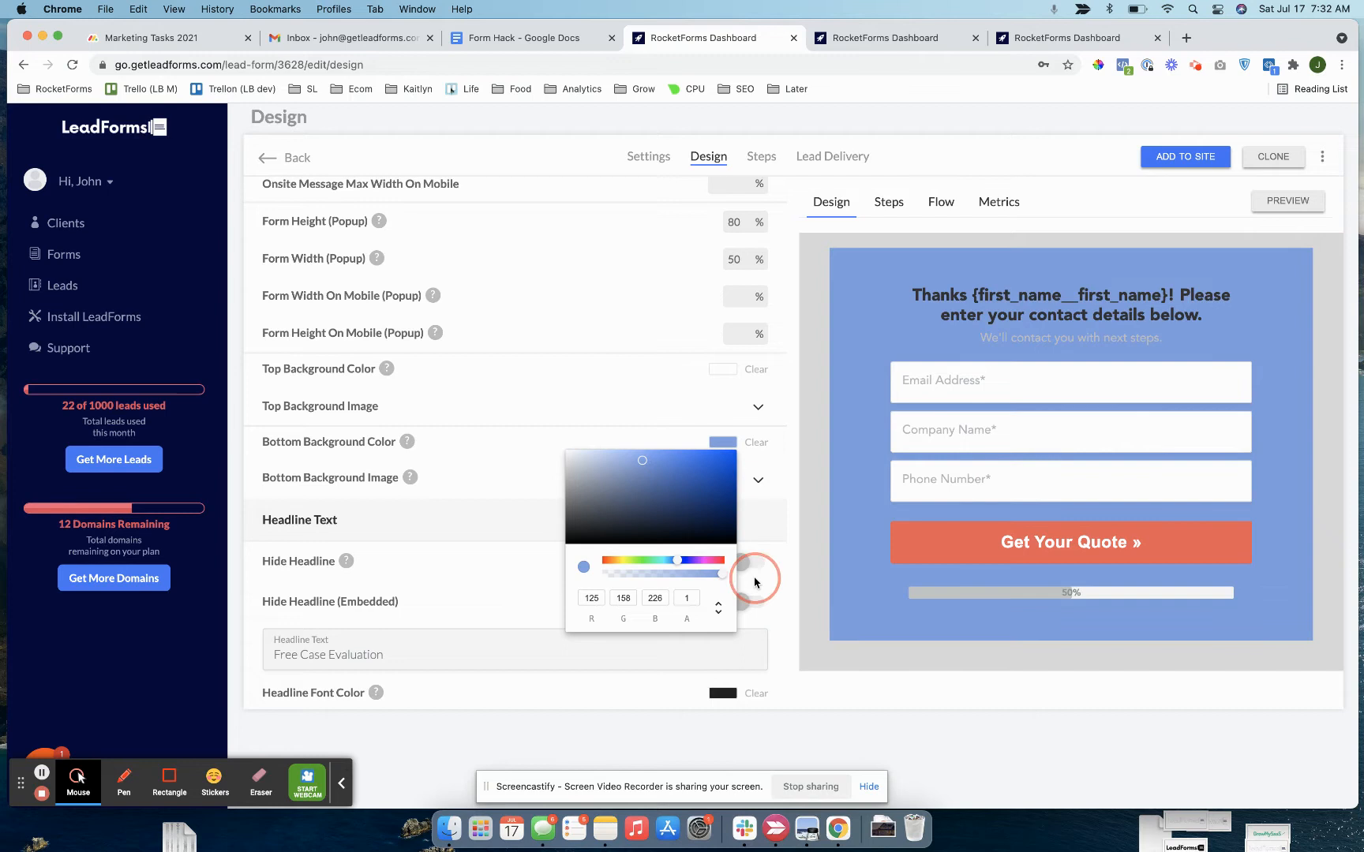
- Set the Bottom Background Color to a strong blue, RGB 24, 89, 226
click(681, 468)
right_click(704, 465)
click(676, 466)
click(655, 452)
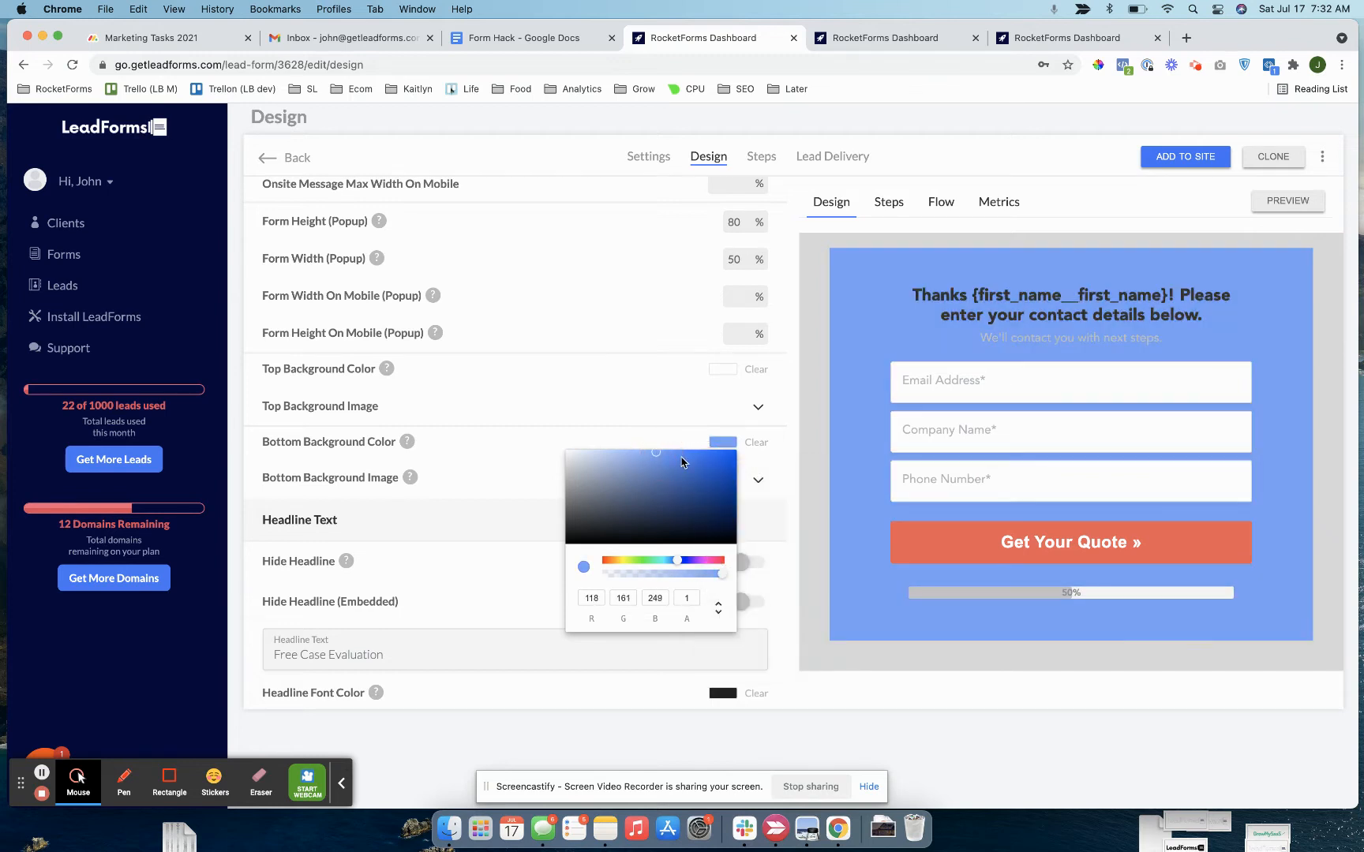
click(715, 454)
click(719, 461)
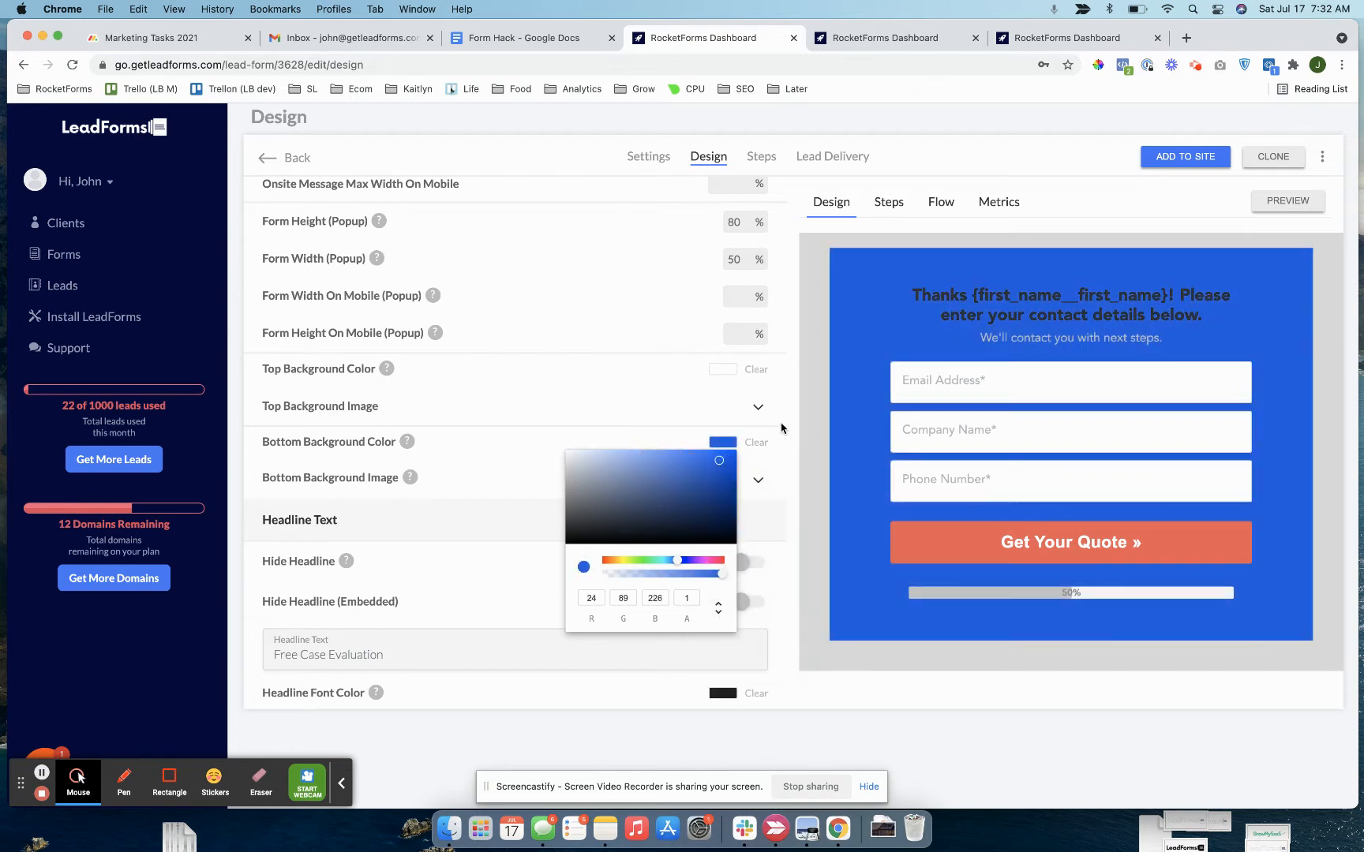
click(781, 447)
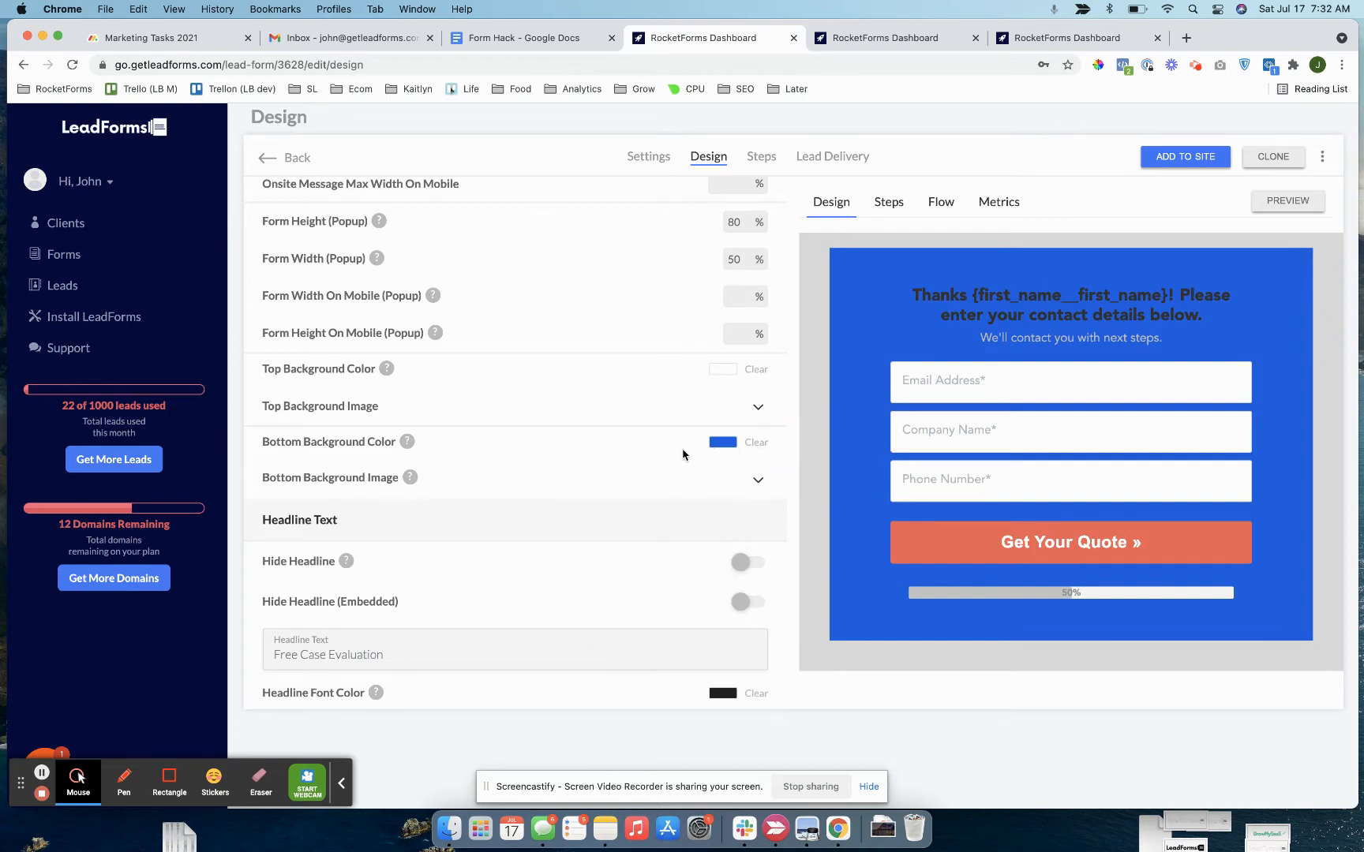
- Save the design and run the full preview demo to check the form's first-name step
scroll(677, 307, up, 10)
click(744, 203)
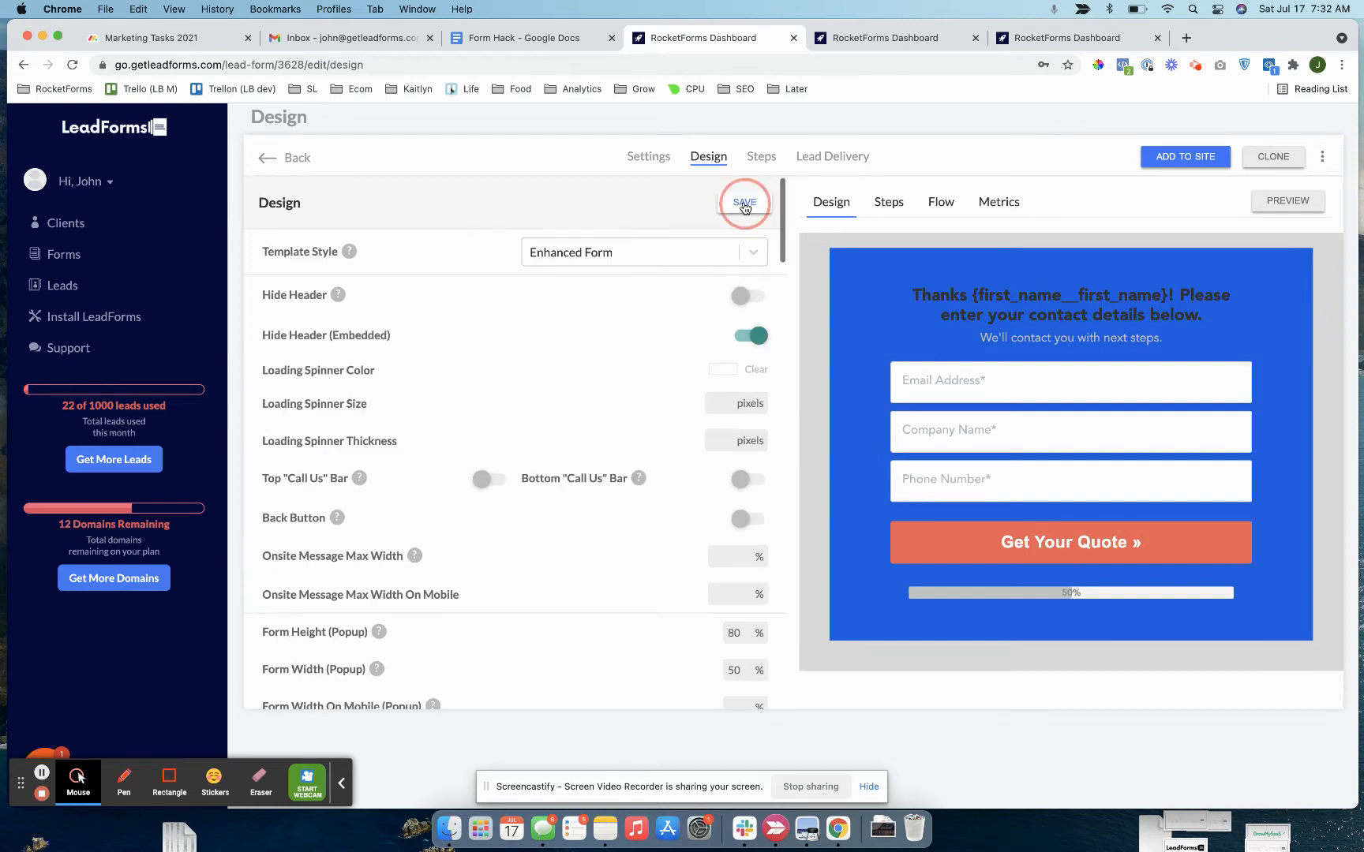
click(1302, 202)
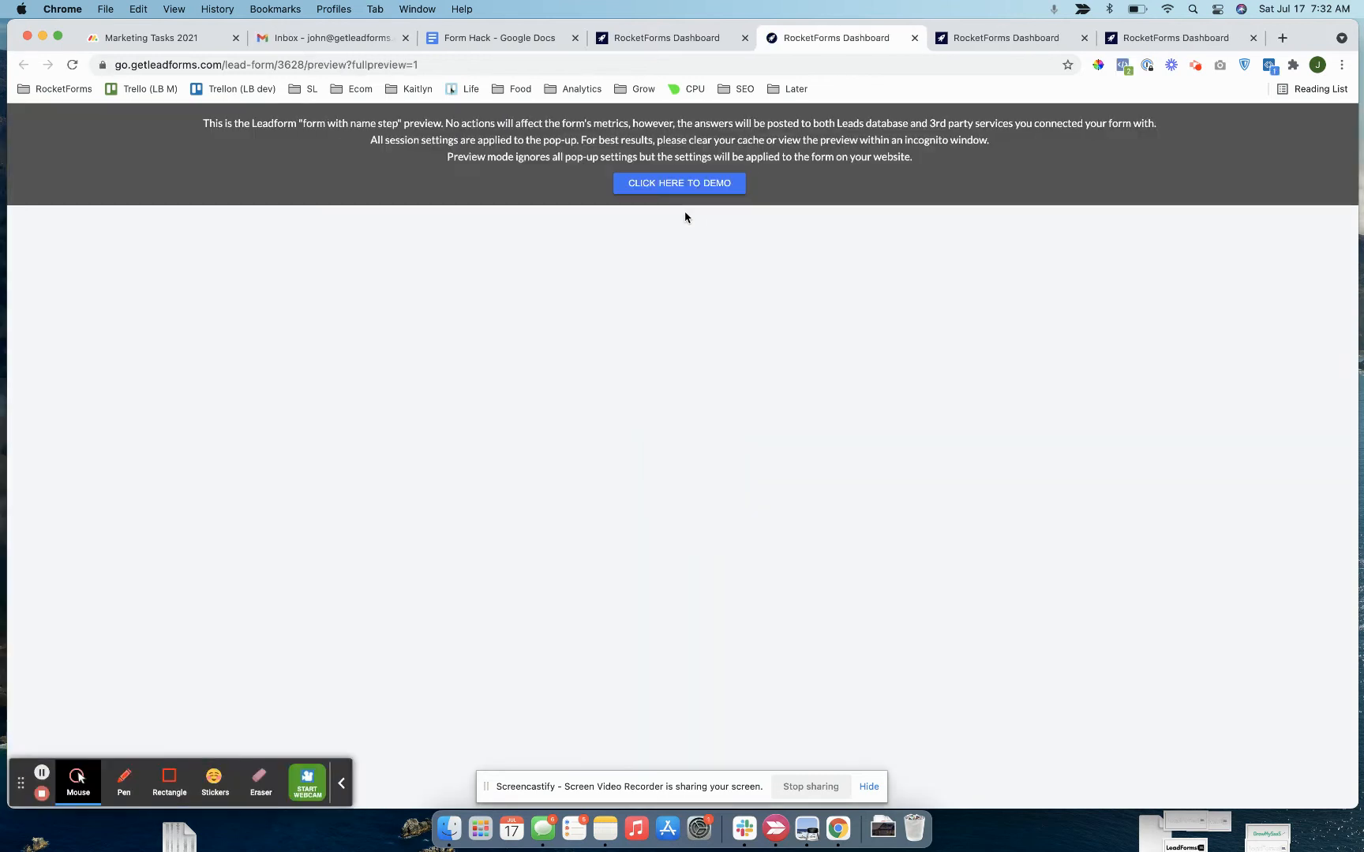
click(660, 190)
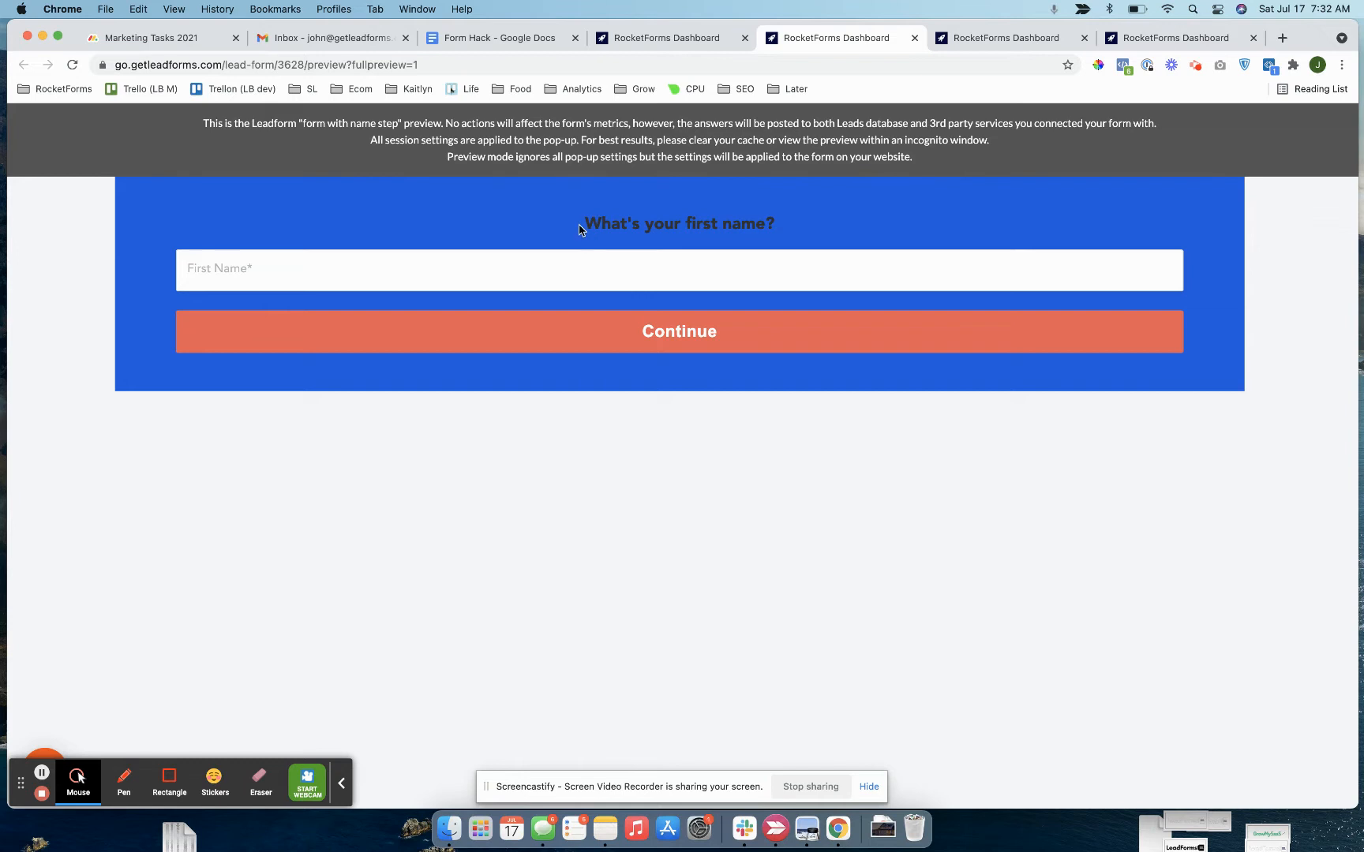
triple_click(600, 217)
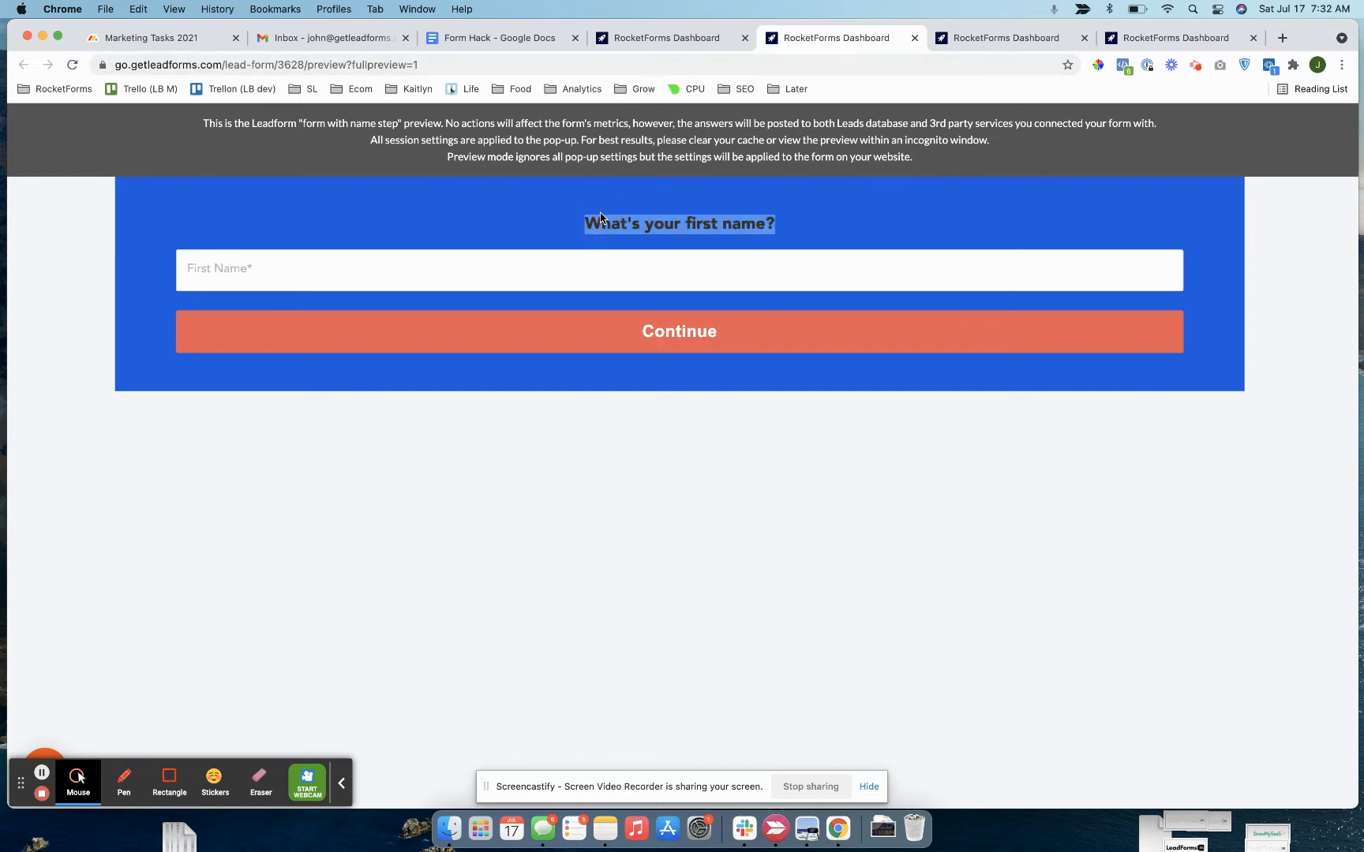
click(590, 227)
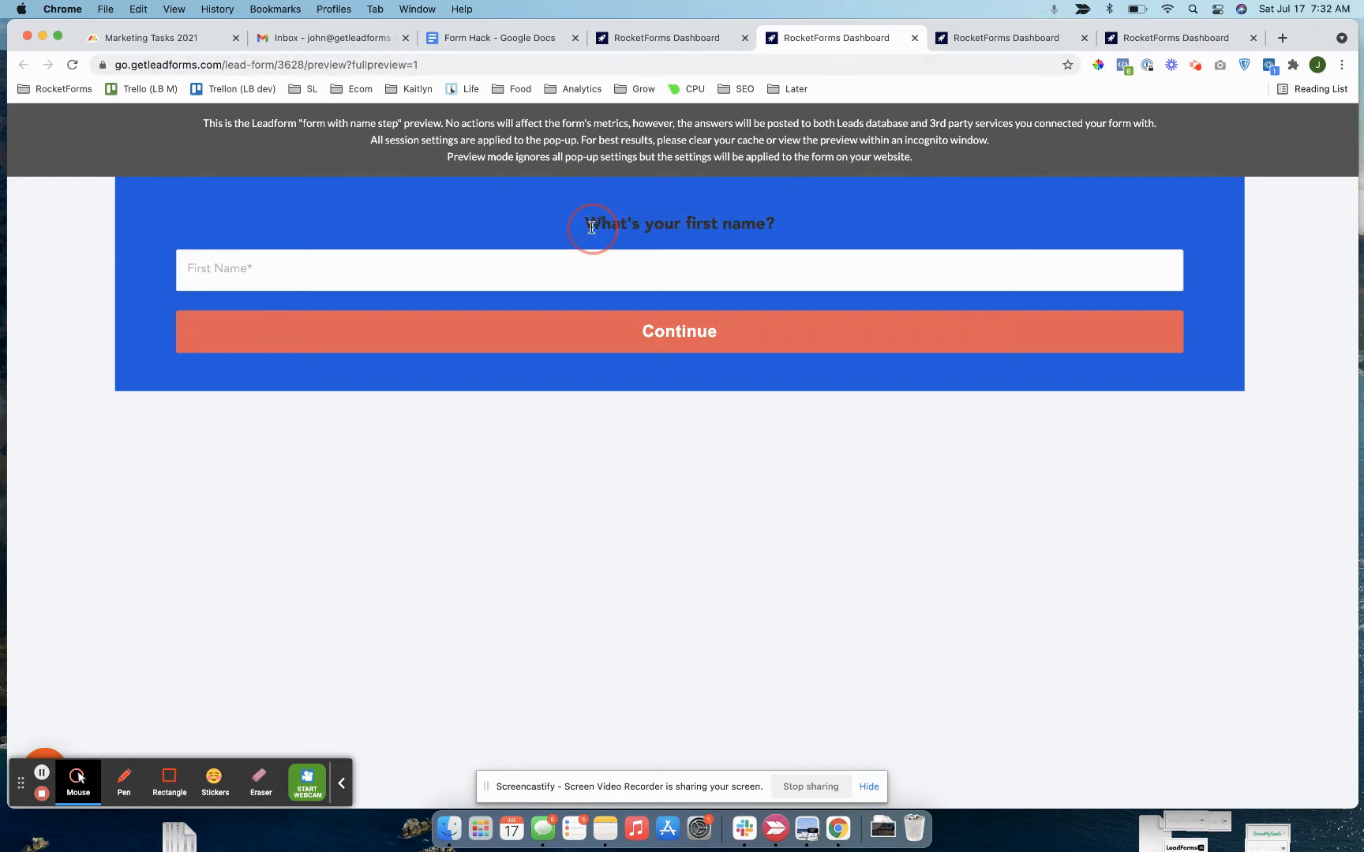
- Back in the form's design settings, set the Step Heading Font Color to white (#fff)
click(621, 49)
scroll(639, 304, down, 10)
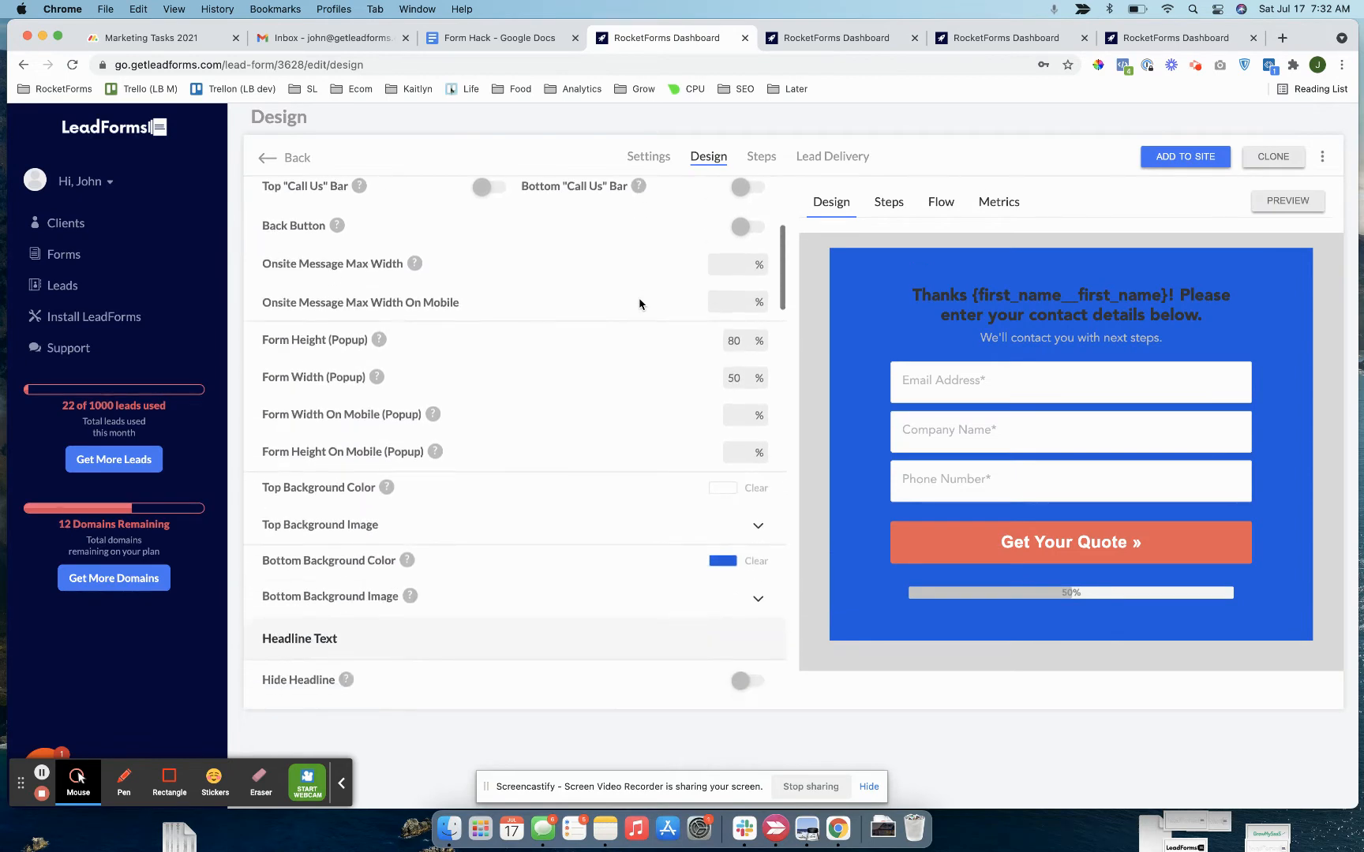
scroll(639, 304, down, 4)
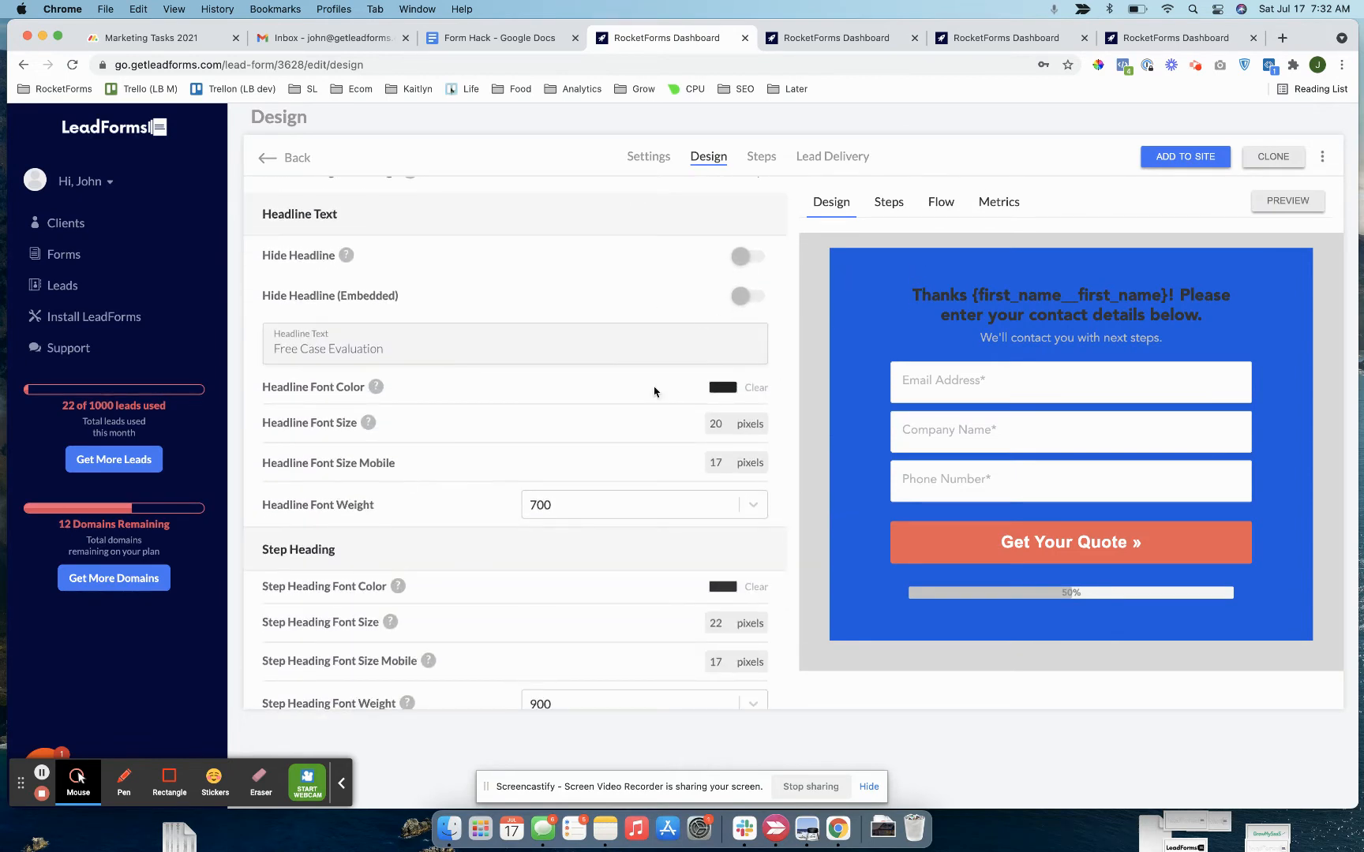
click(733, 390)
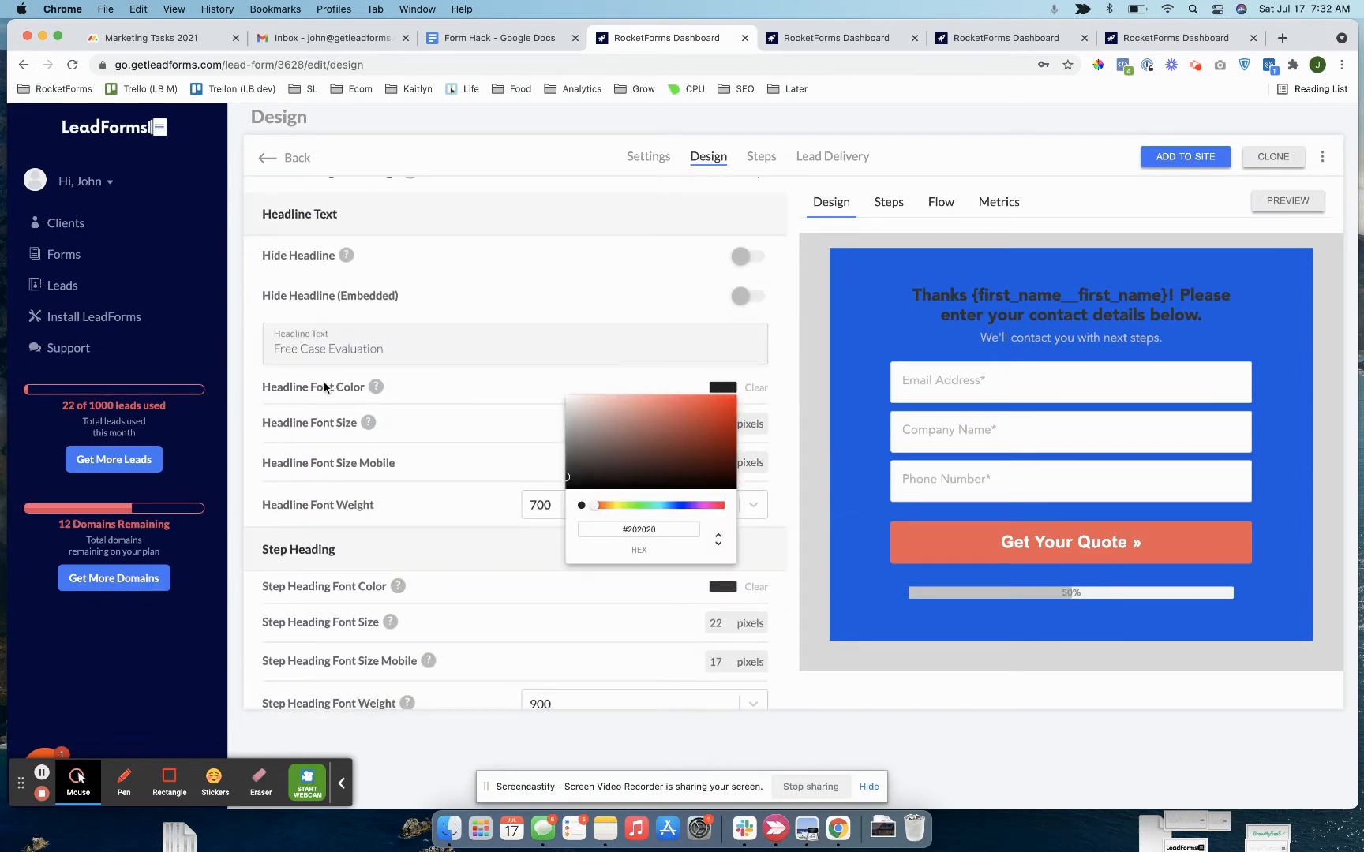
triple_click(264, 386)
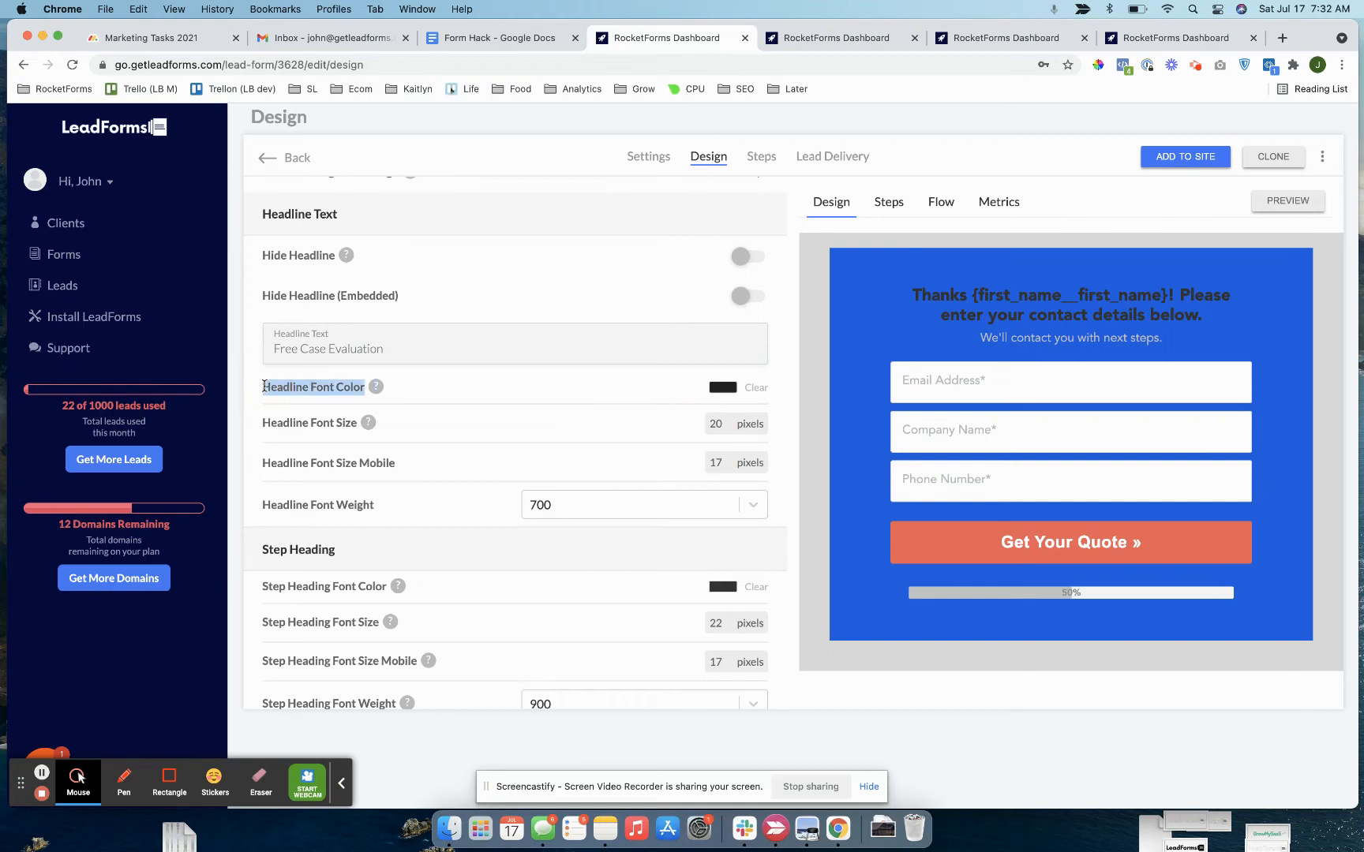
scroll(275, 475, down, 2)
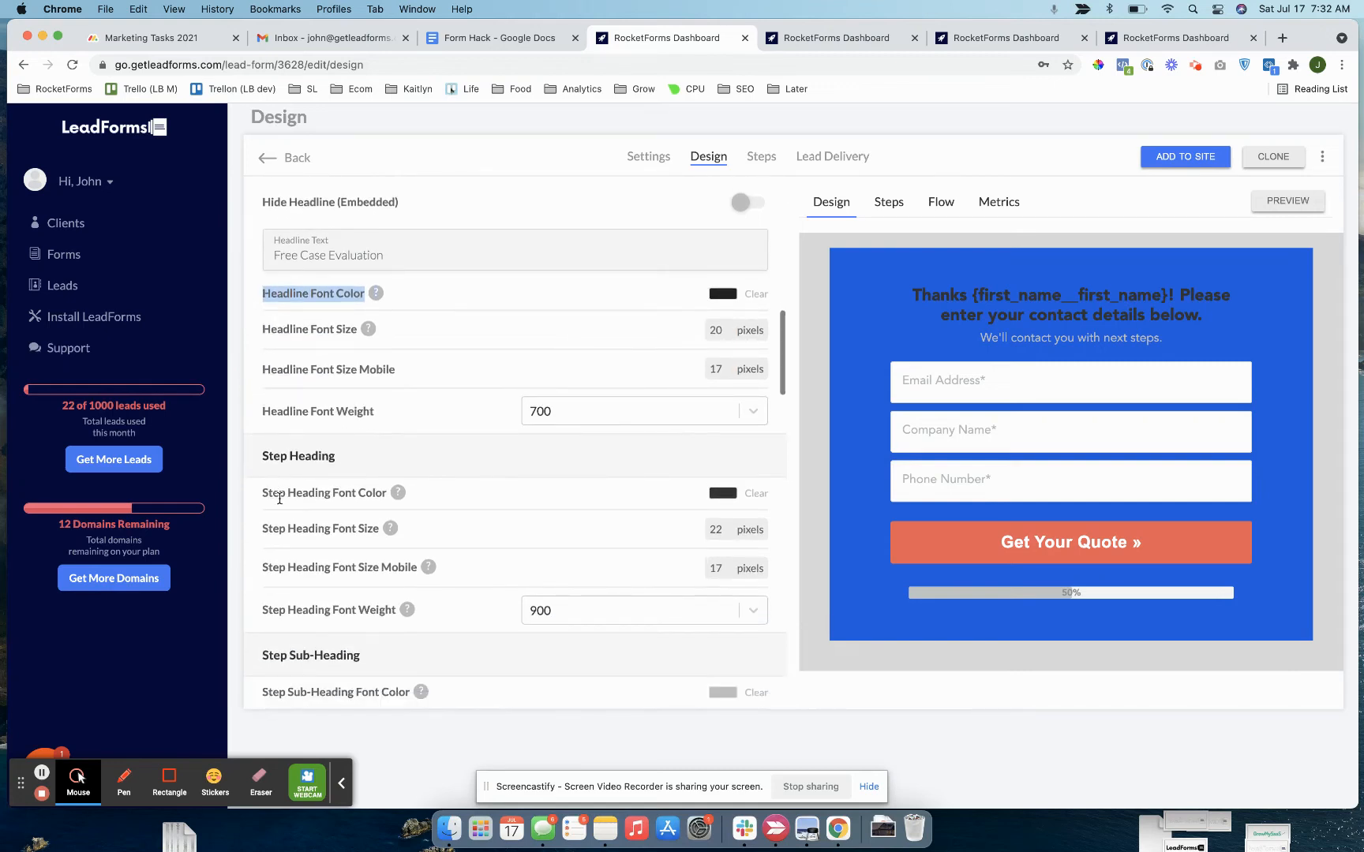
triple_click(268, 493)
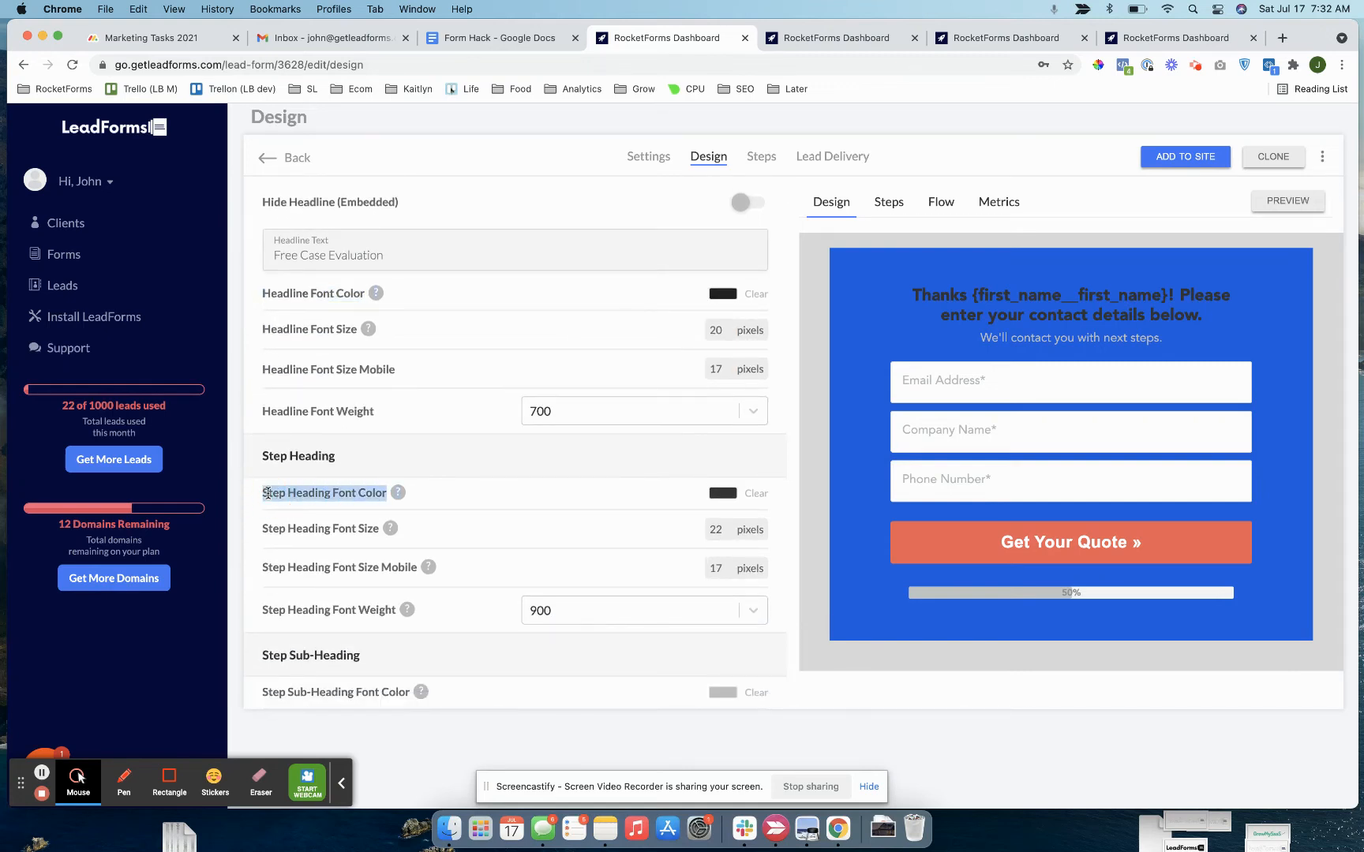
click(722, 493)
click(642, 632)
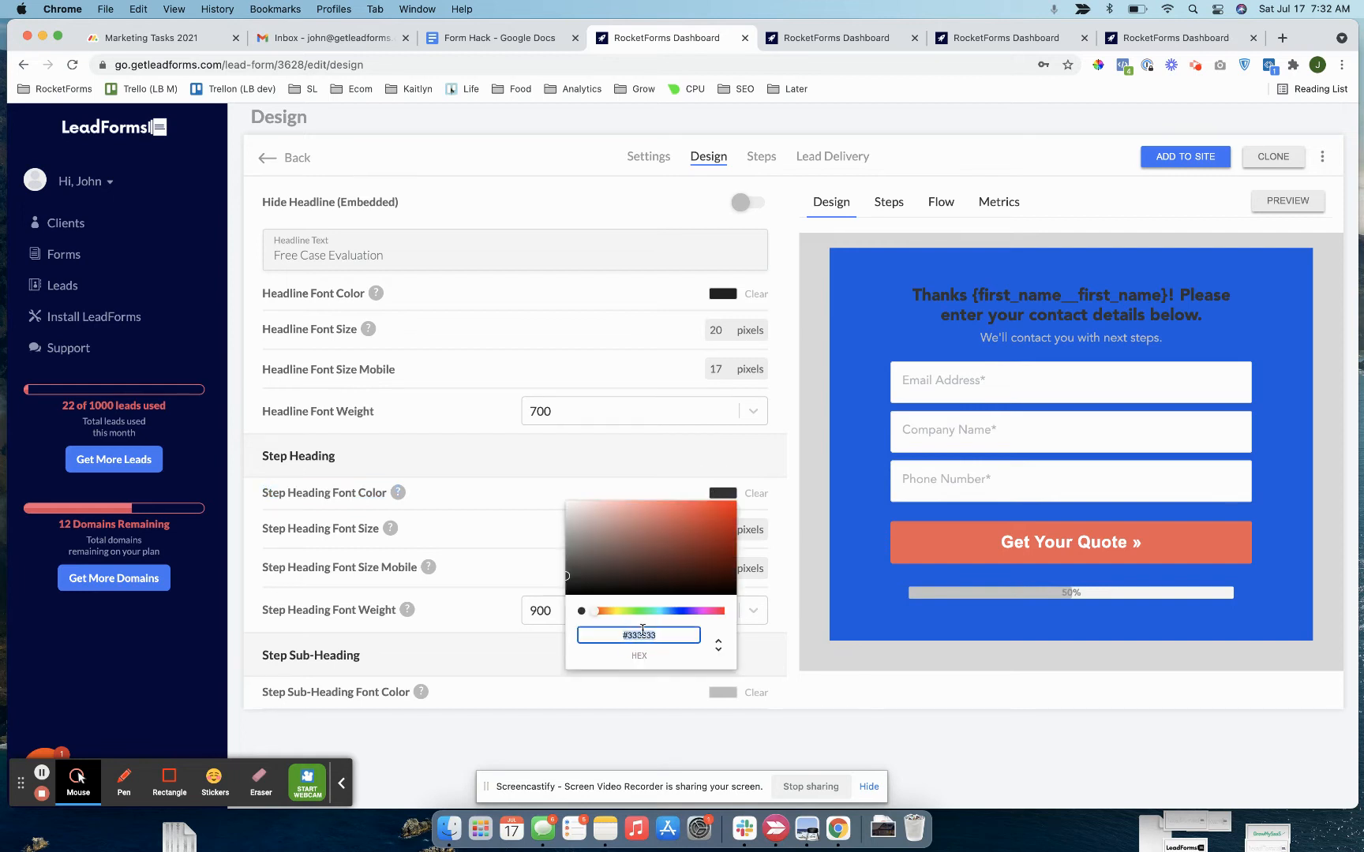
text(#fff)
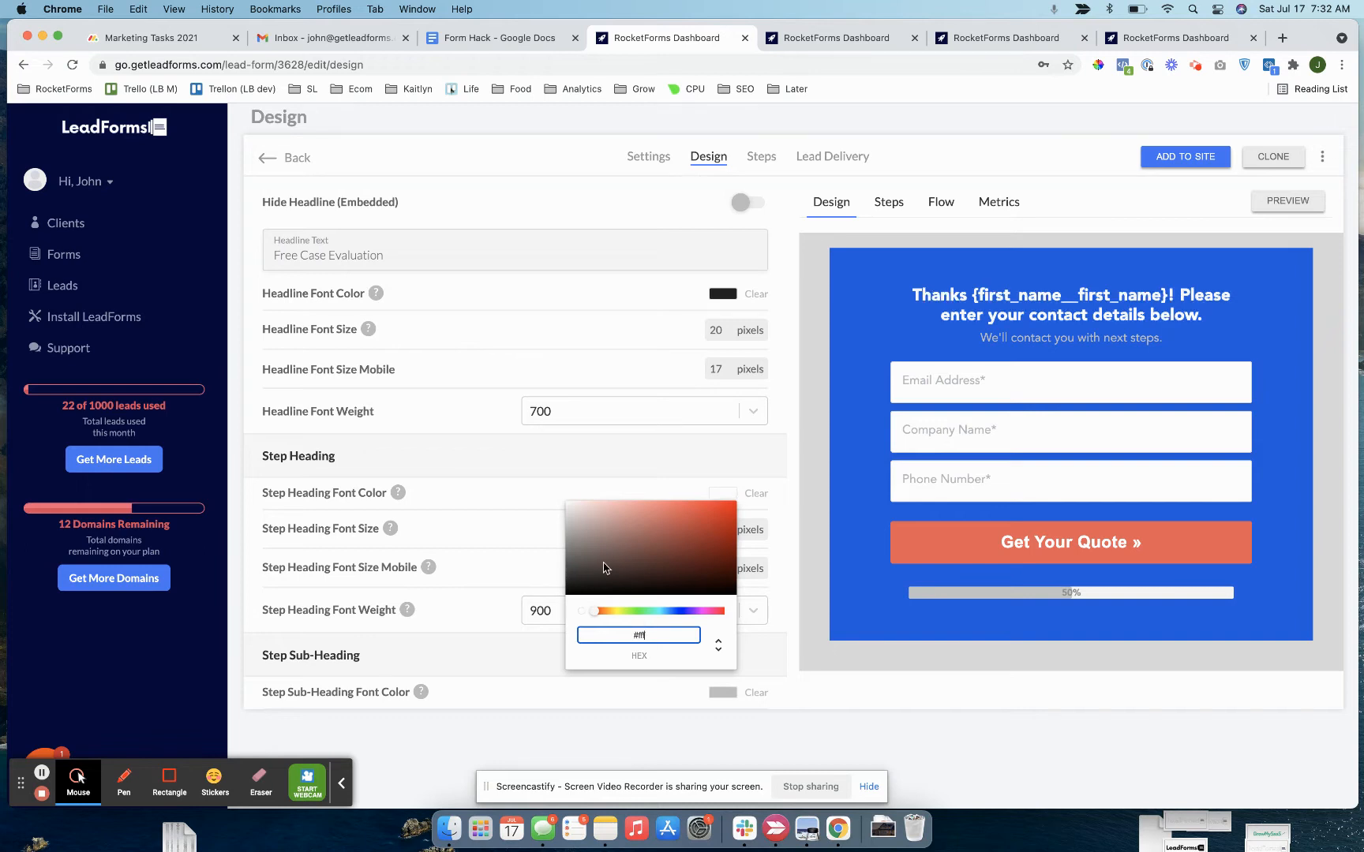
click(787, 500)
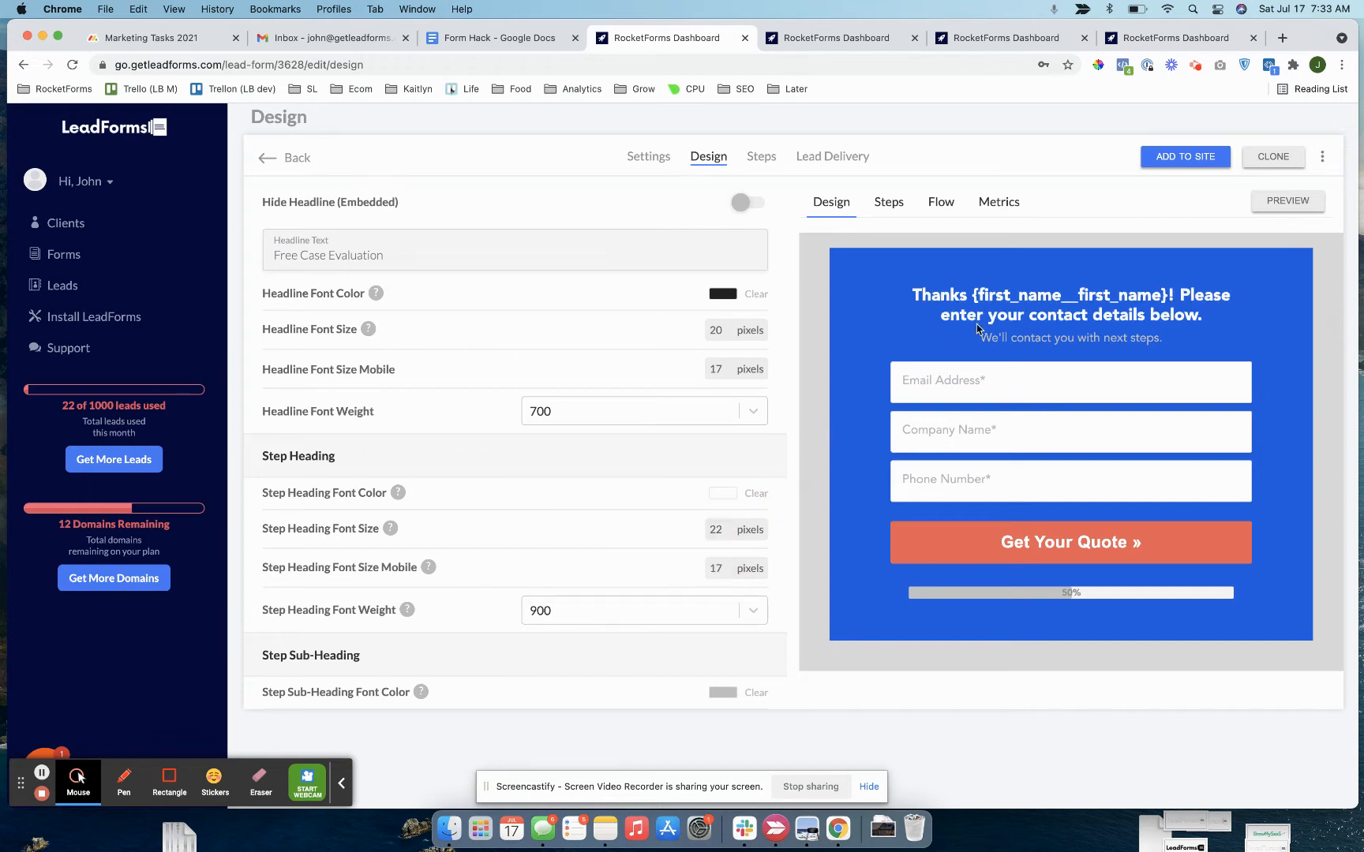
- Check the step heading in the design preview and save the design
drag(909, 294, 1219, 316)
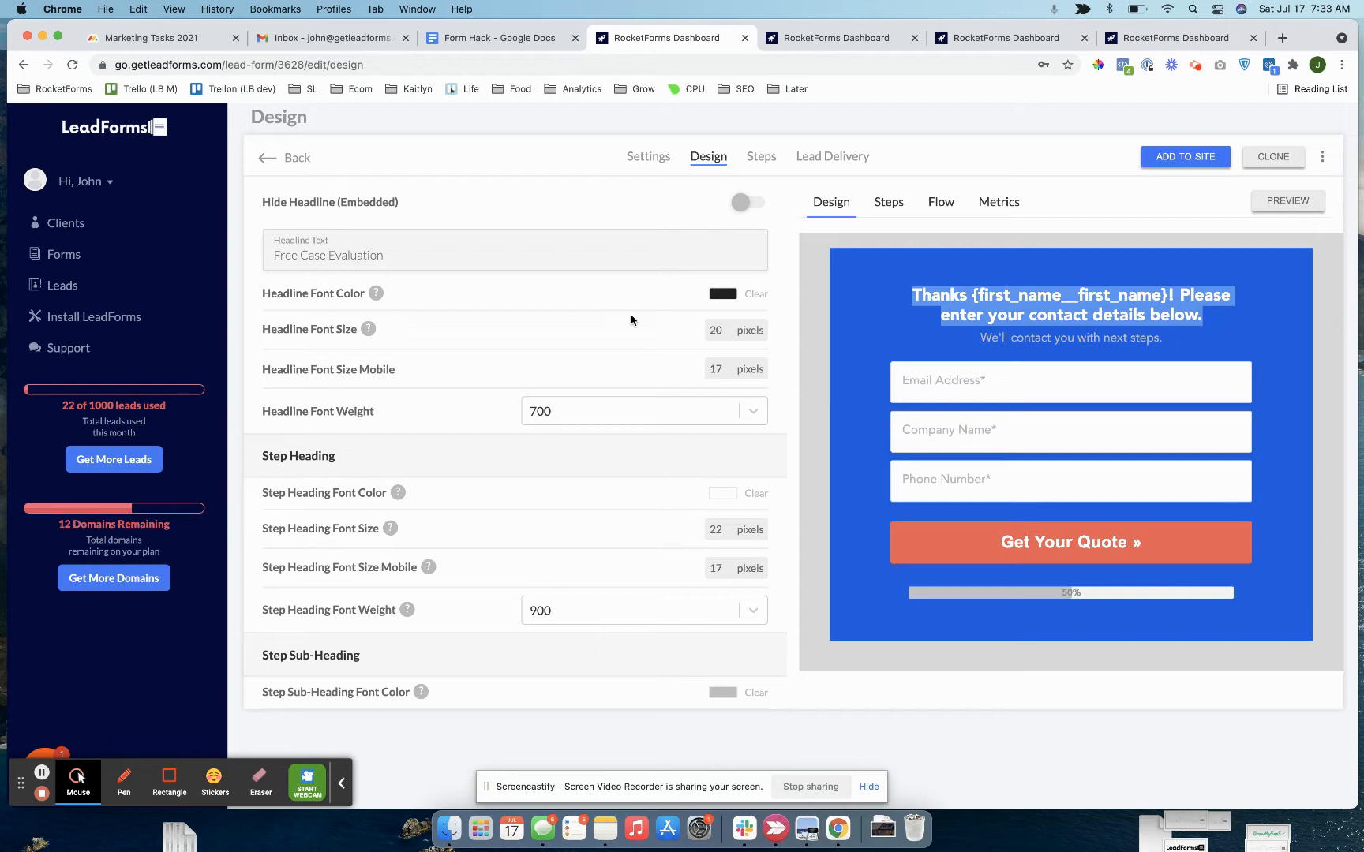
scroll(631, 319, up, 10)
click(732, 206)
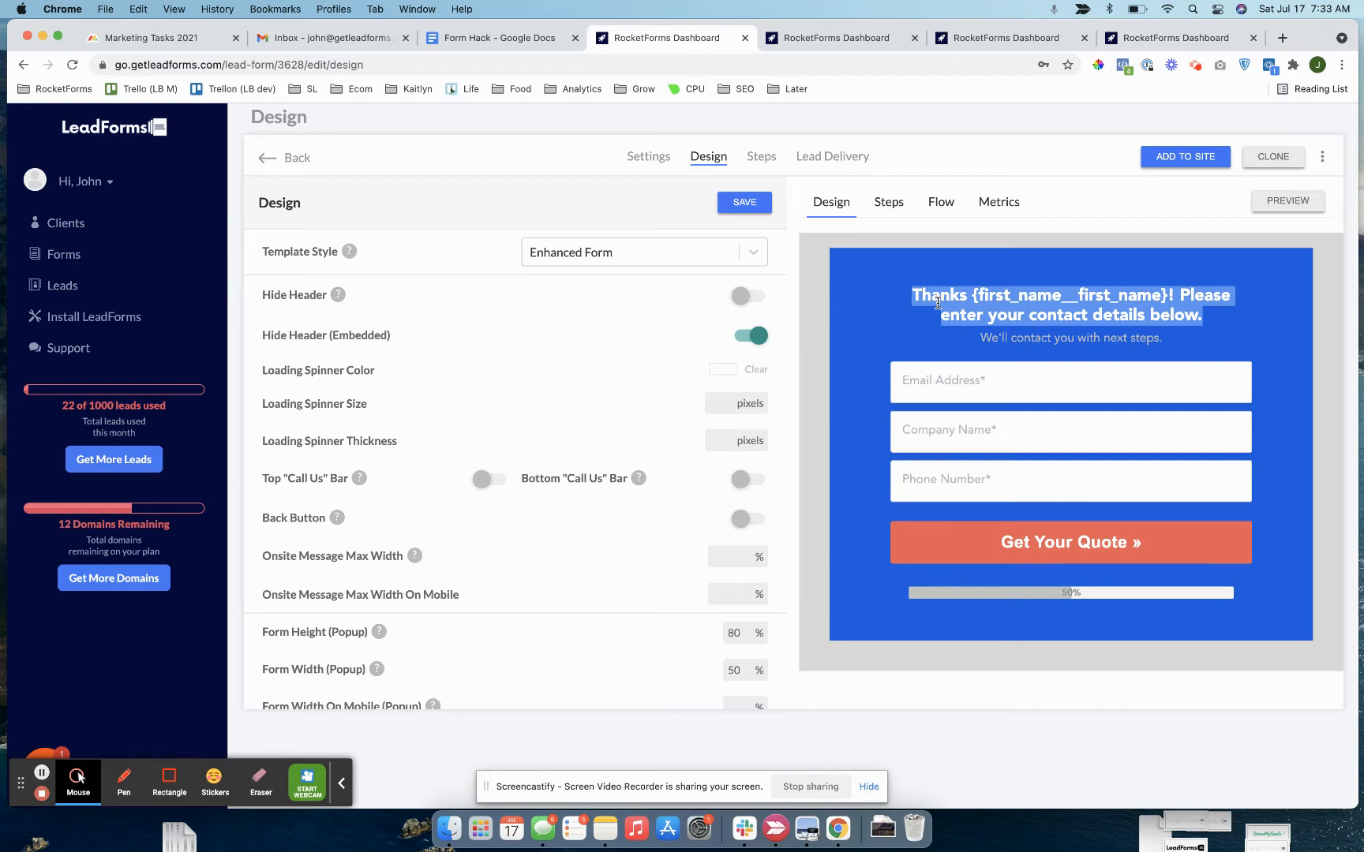
- Make the Bottom Background Color fully transparent with an alpha value of 0
scroll(674, 317, up, 1)
scroll(675, 317, down, 5)
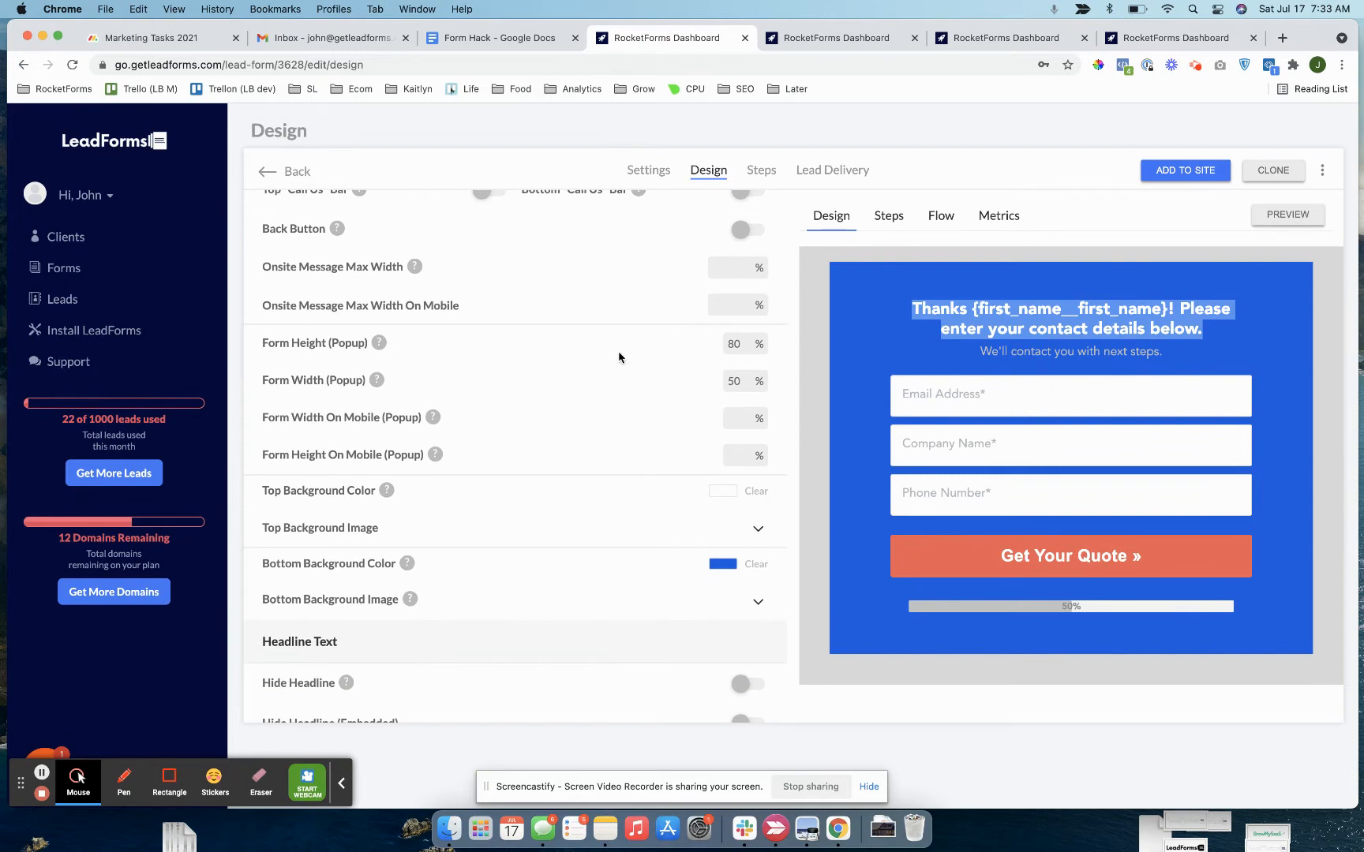
click(721, 563)
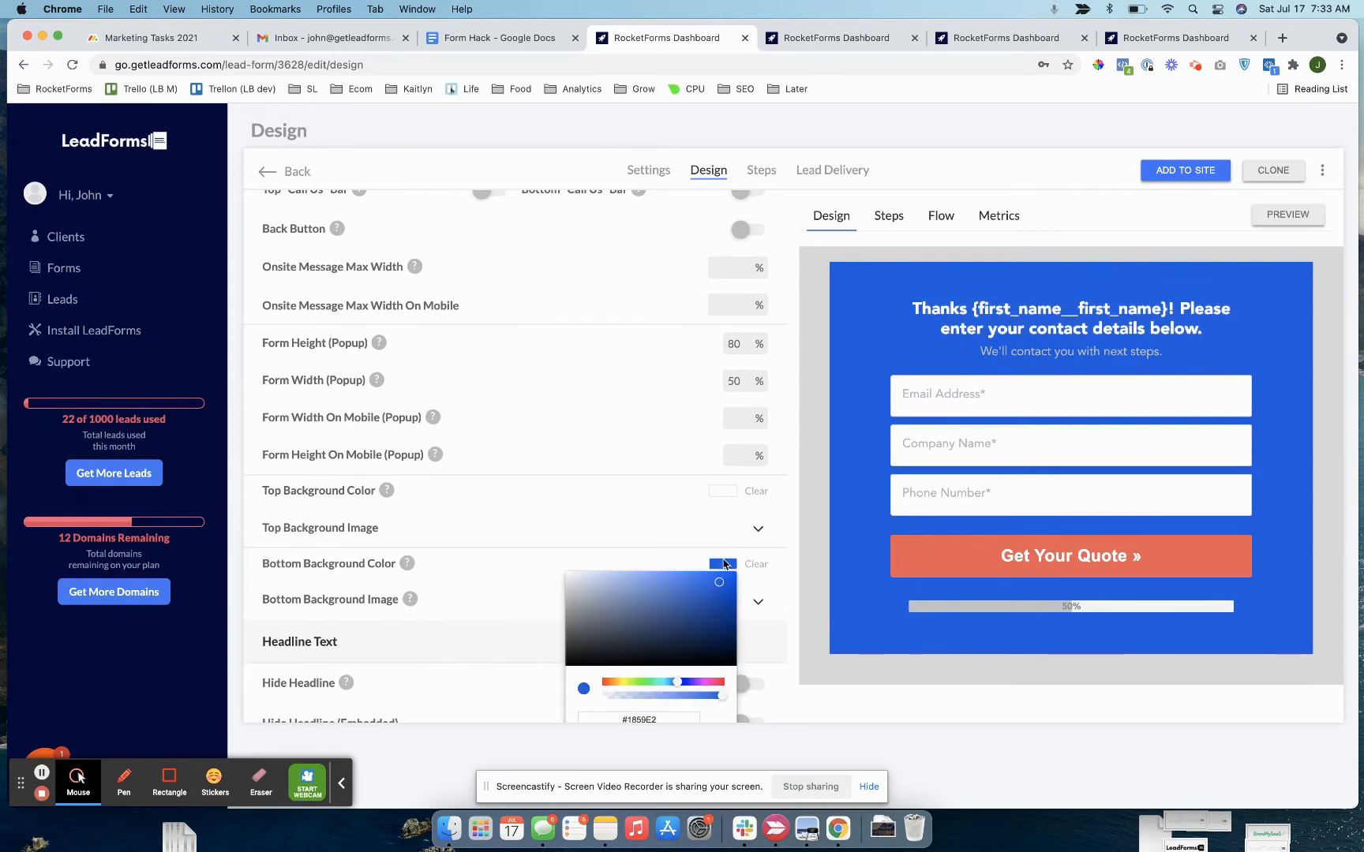
scroll(714, 628, down, 2)
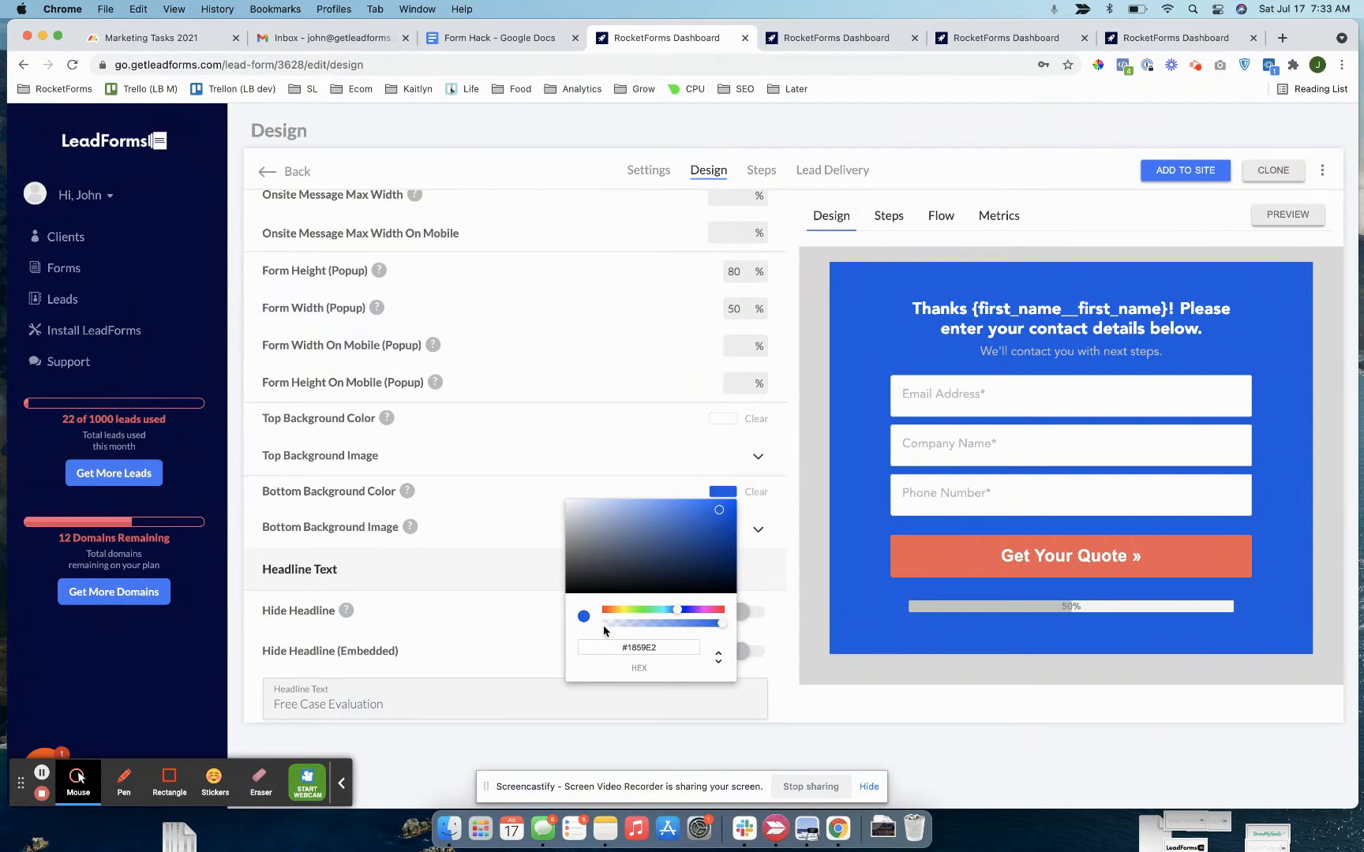
drag(722, 623, 693, 647)
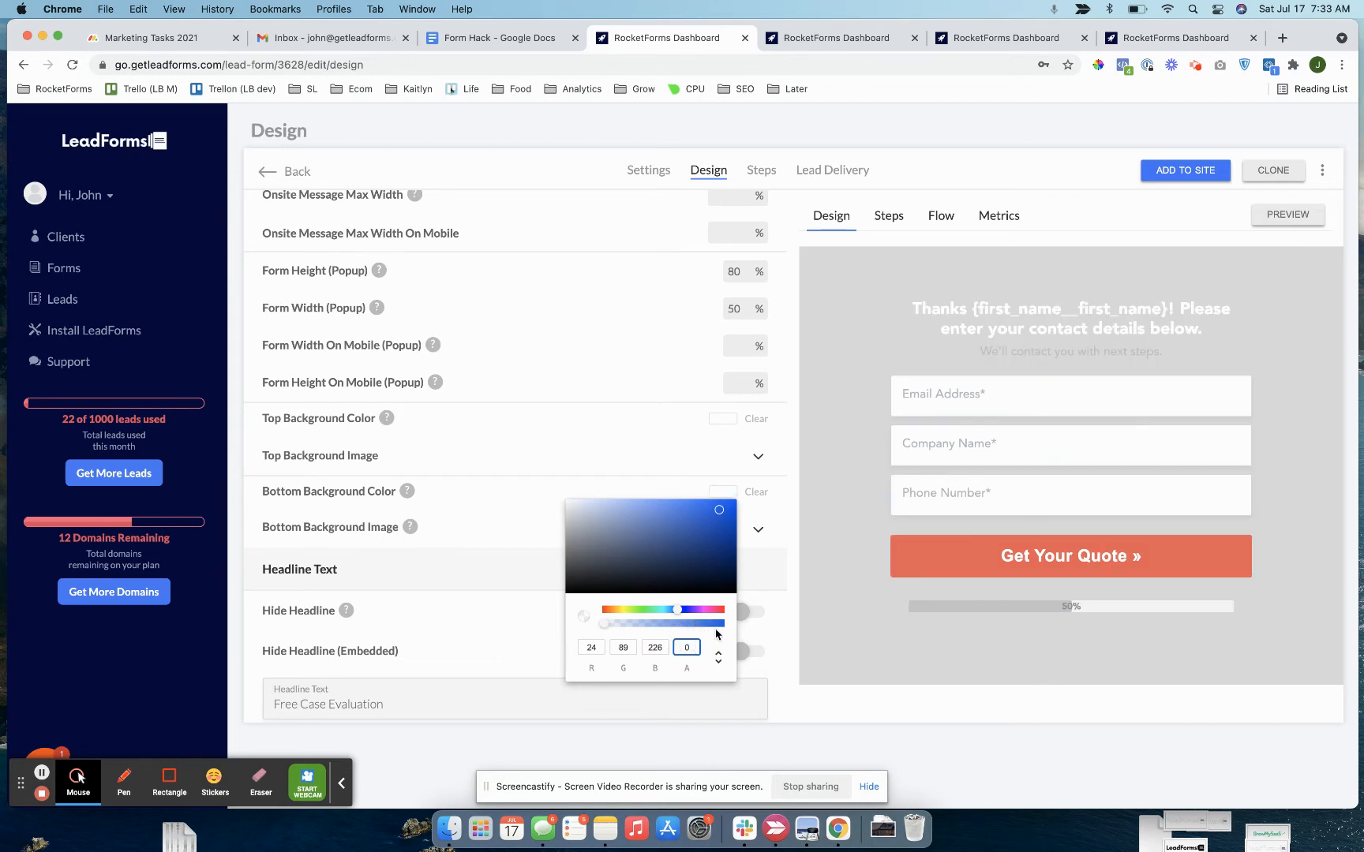
- Save the design with the transparent bottom background and check the first-name step in the full preview
key(Return)
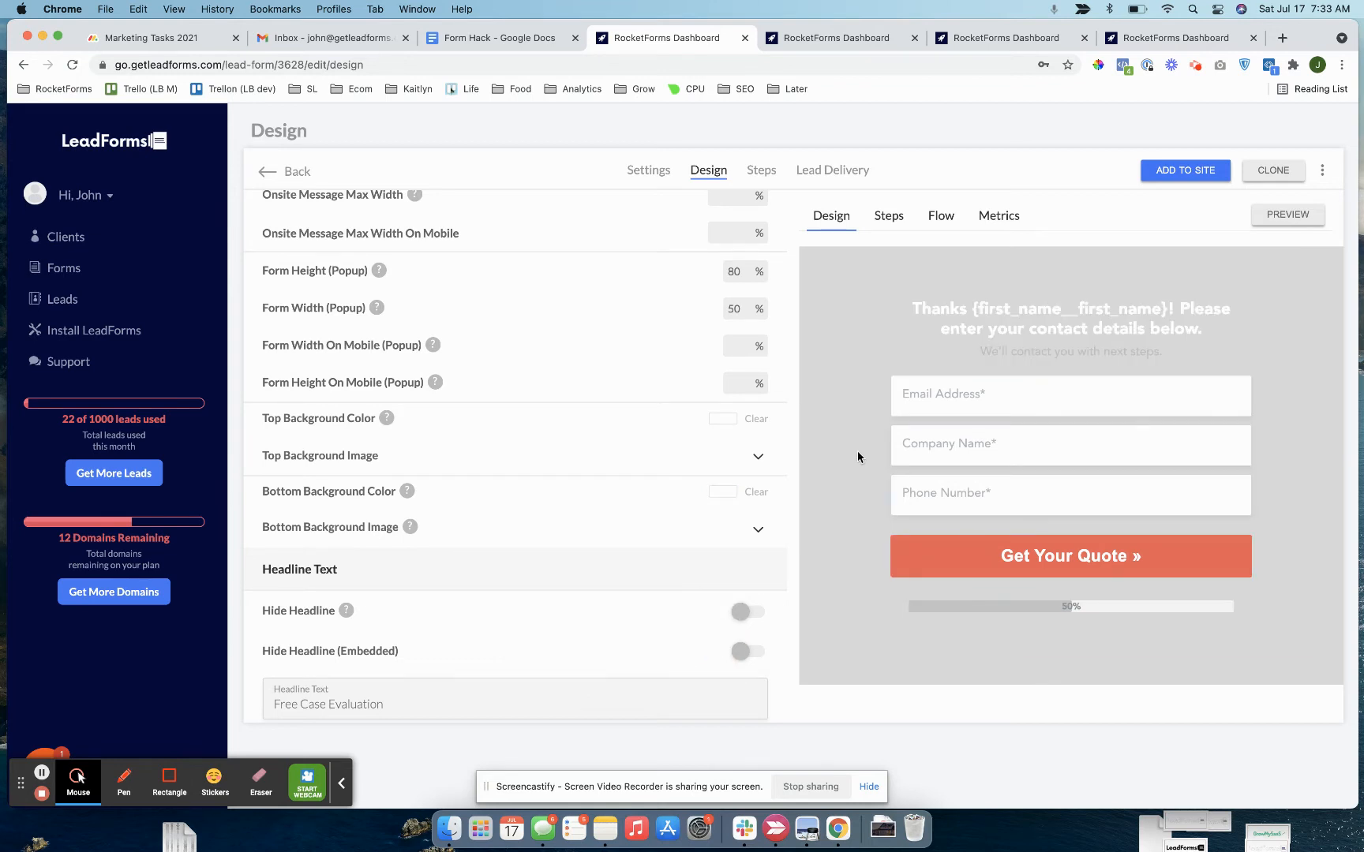
scroll(687, 282, up, 10)
click(734, 221)
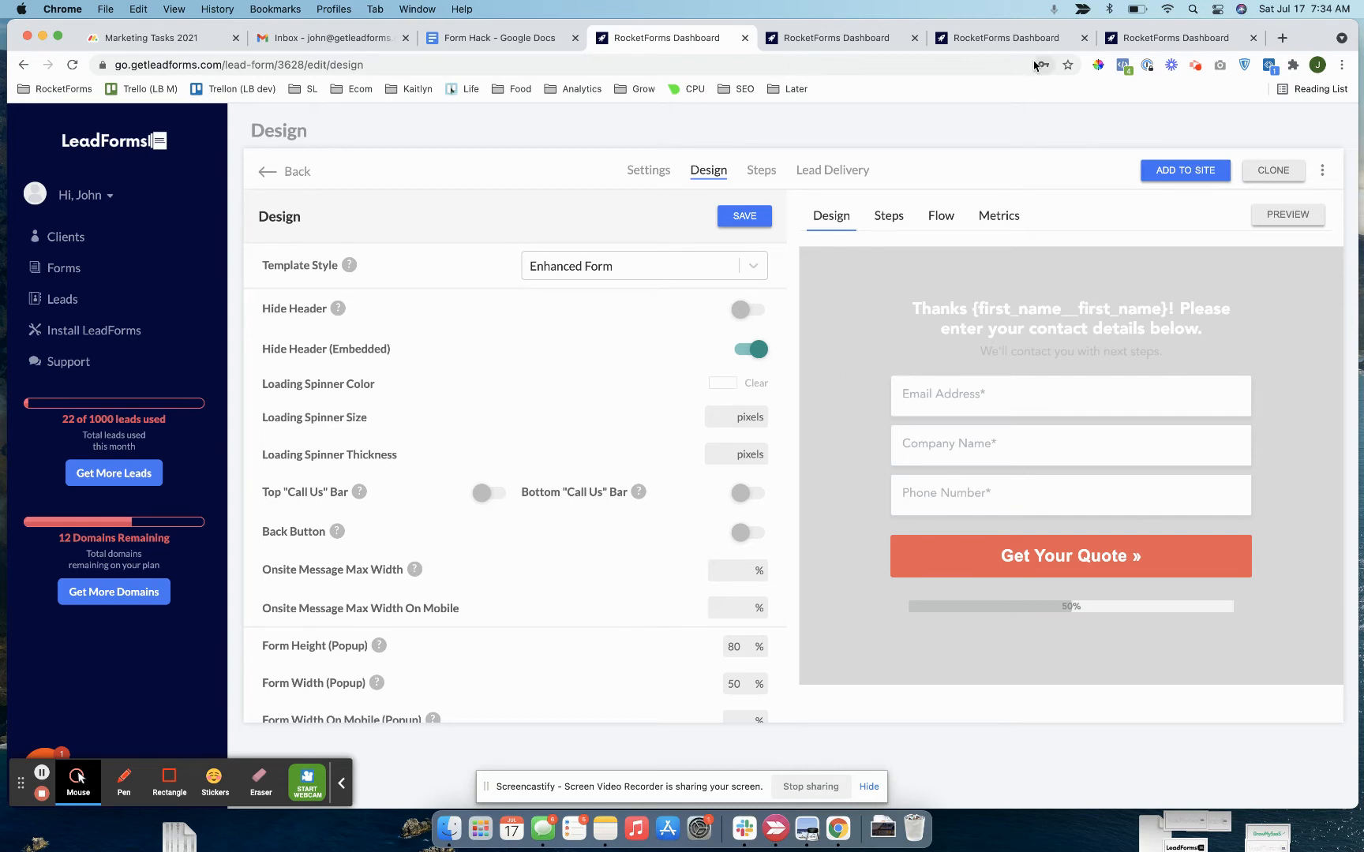
click(1276, 217)
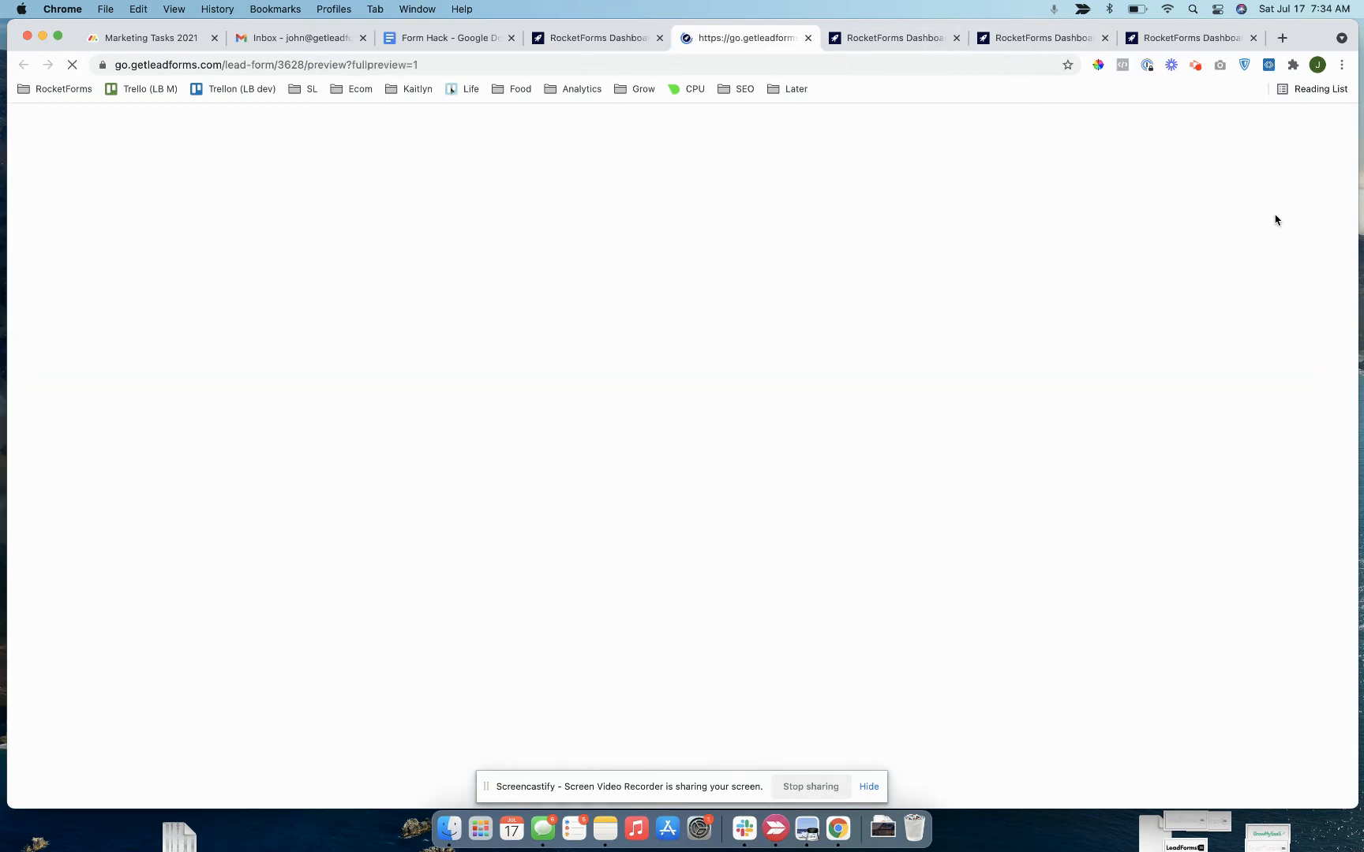
click(688, 183)
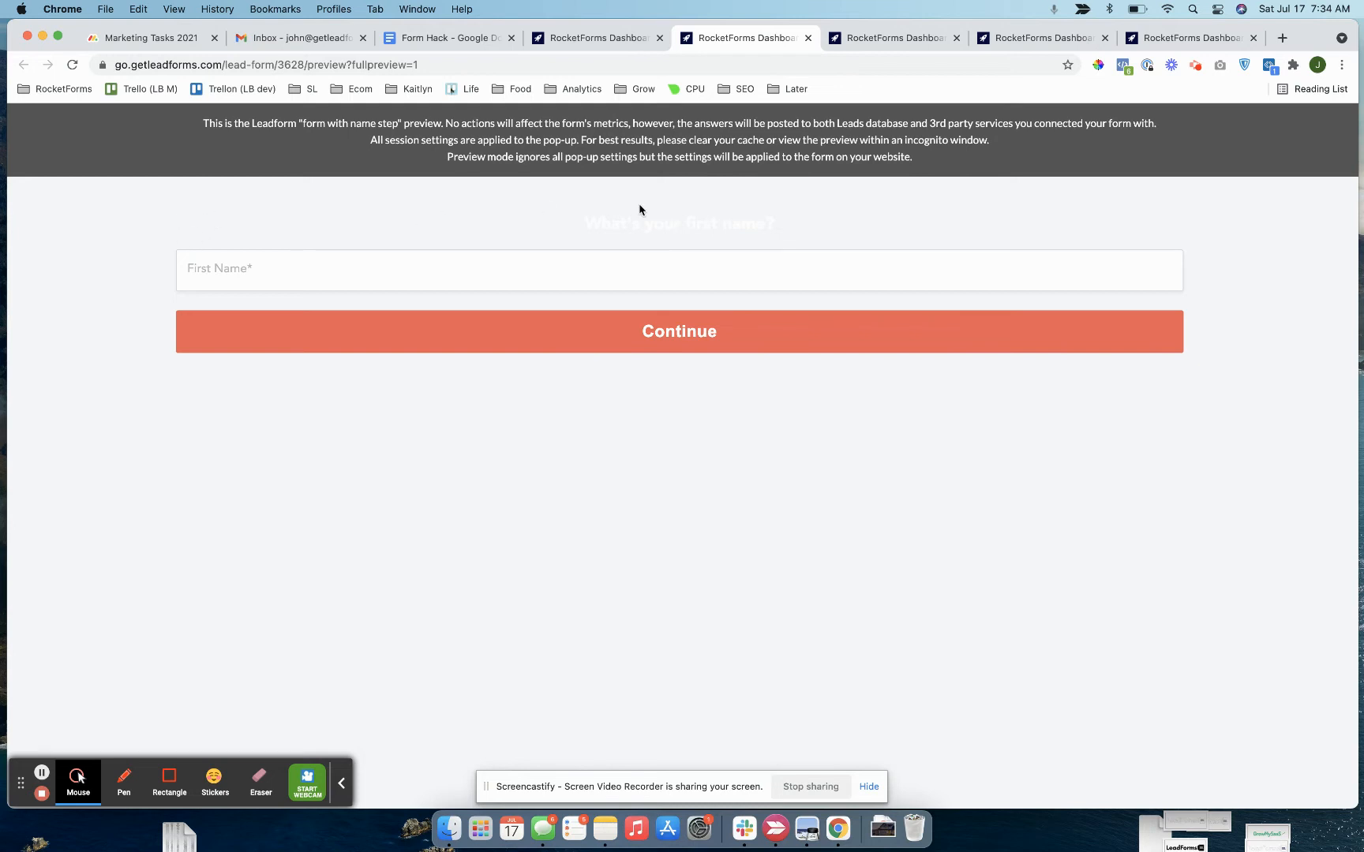
- Back in the form editor, clear the Bottom Background Color and save the design
click(621, 39)
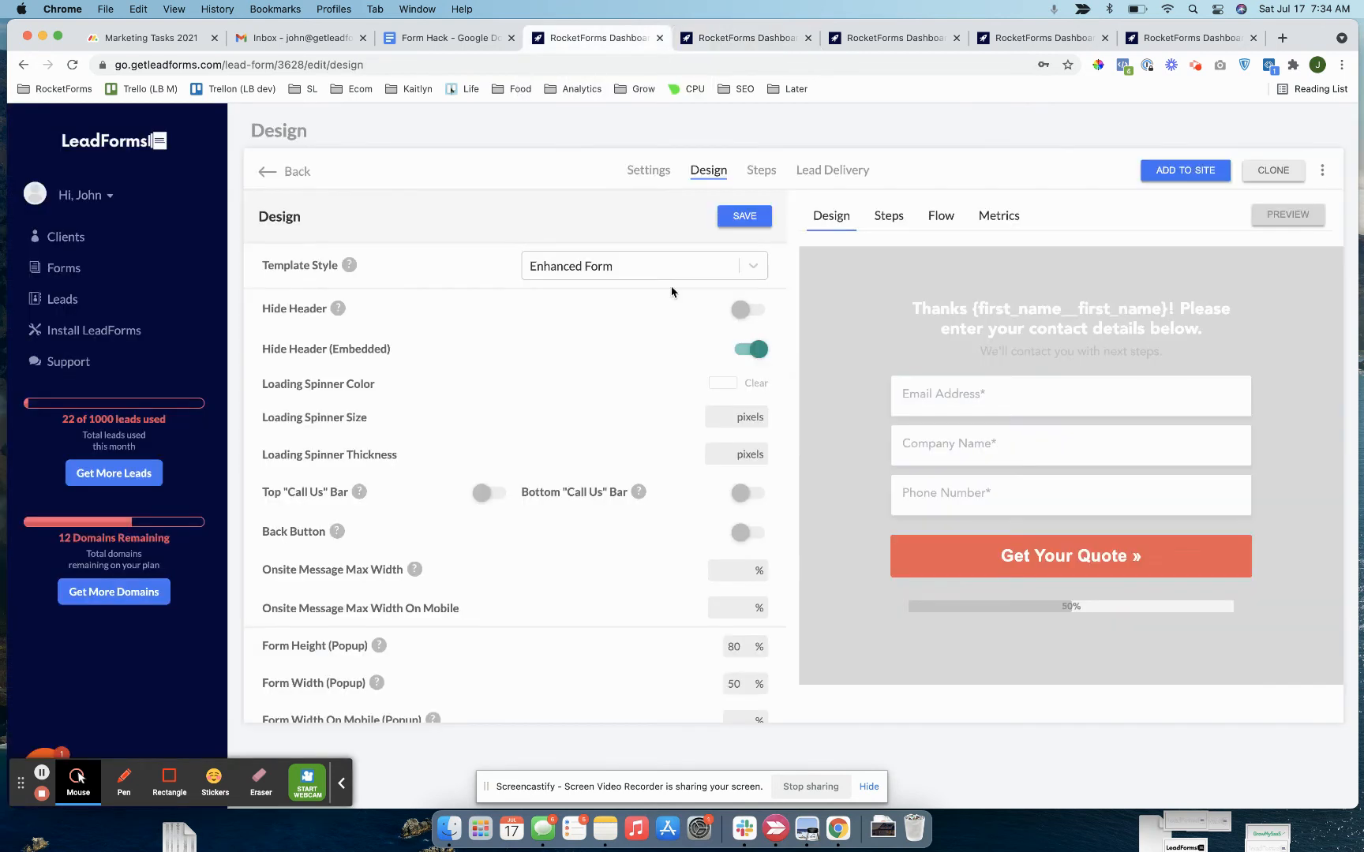
scroll(618, 415, down, 2)
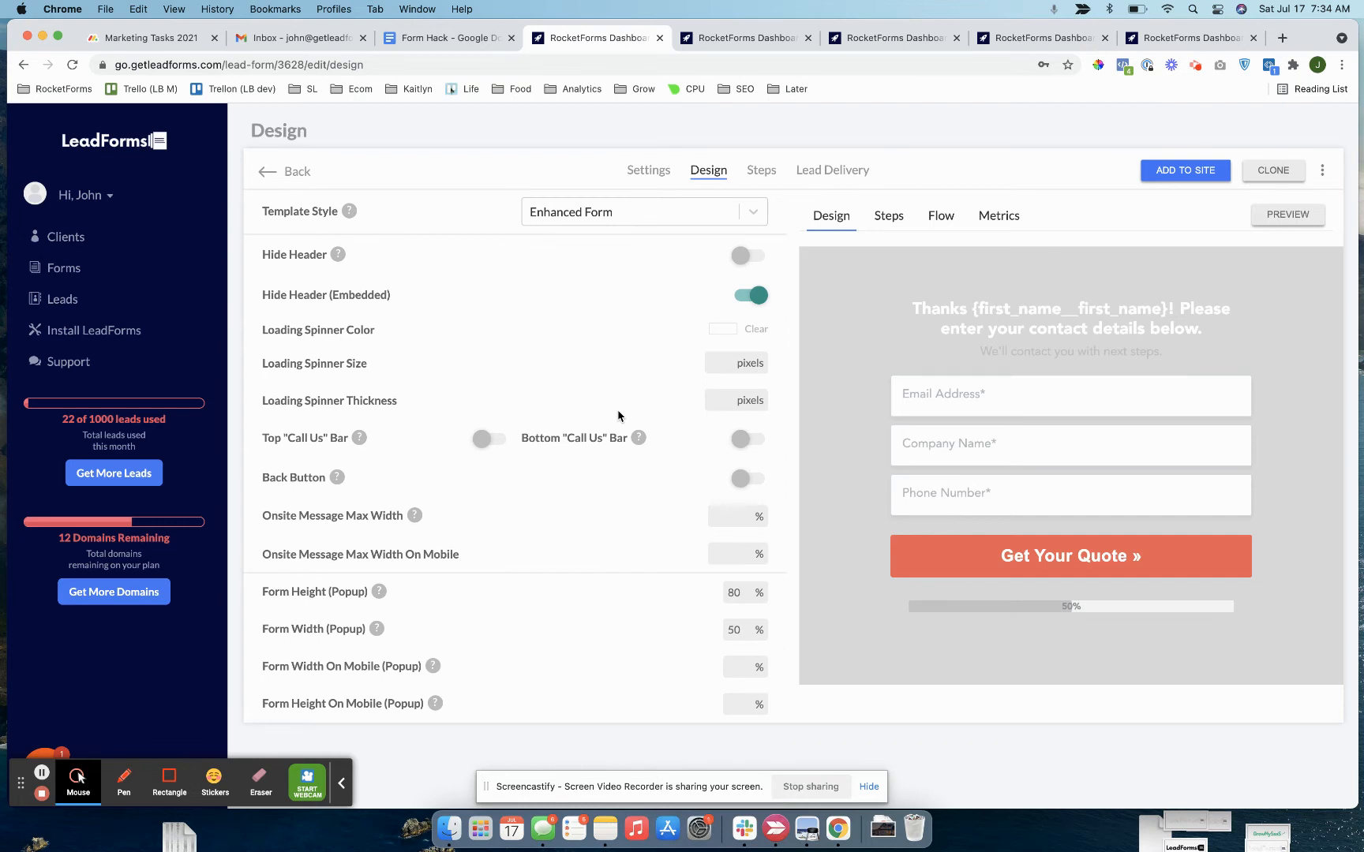
scroll(593, 430, down, 5)
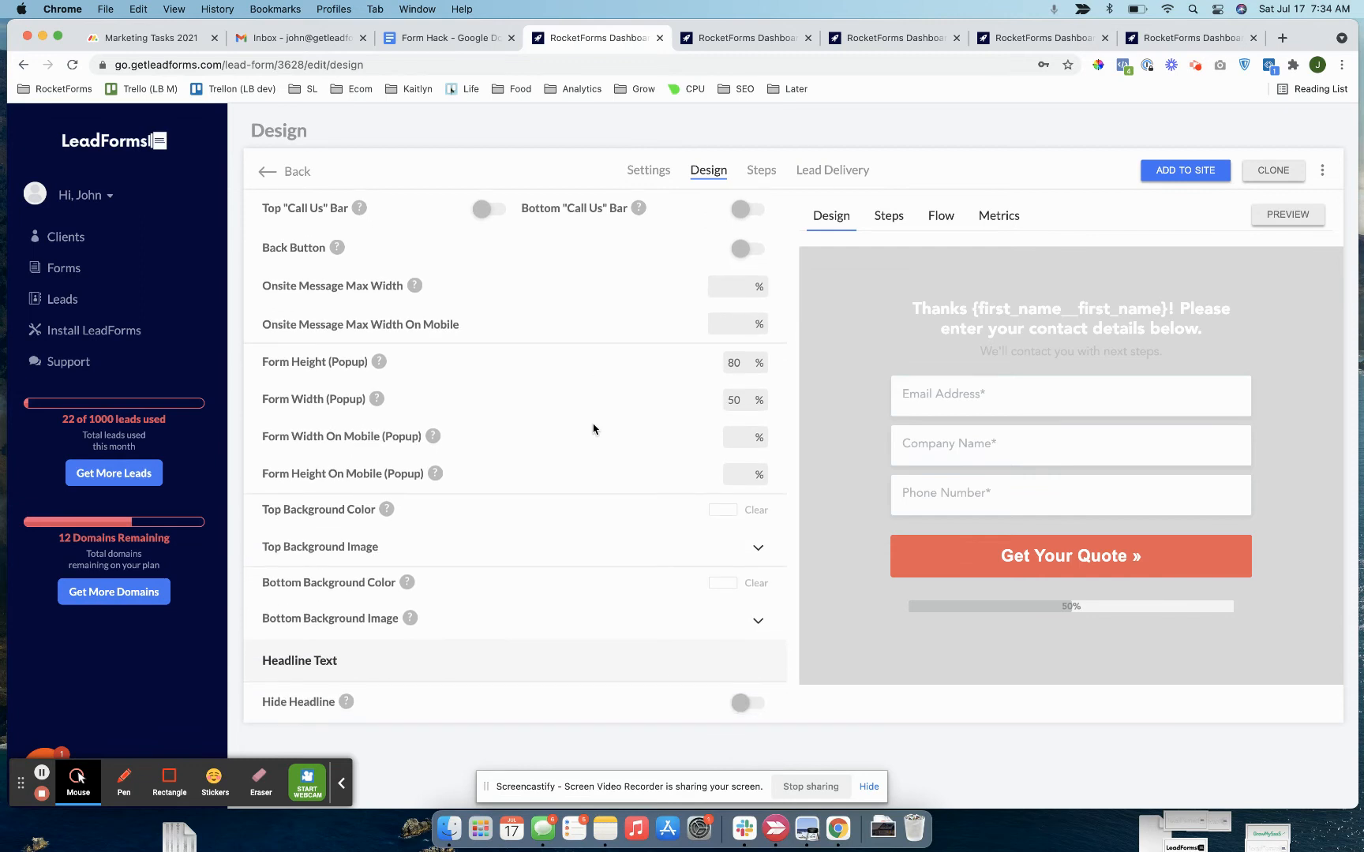
scroll(593, 429, down, 1)
scroll(356, 582, down, 1)
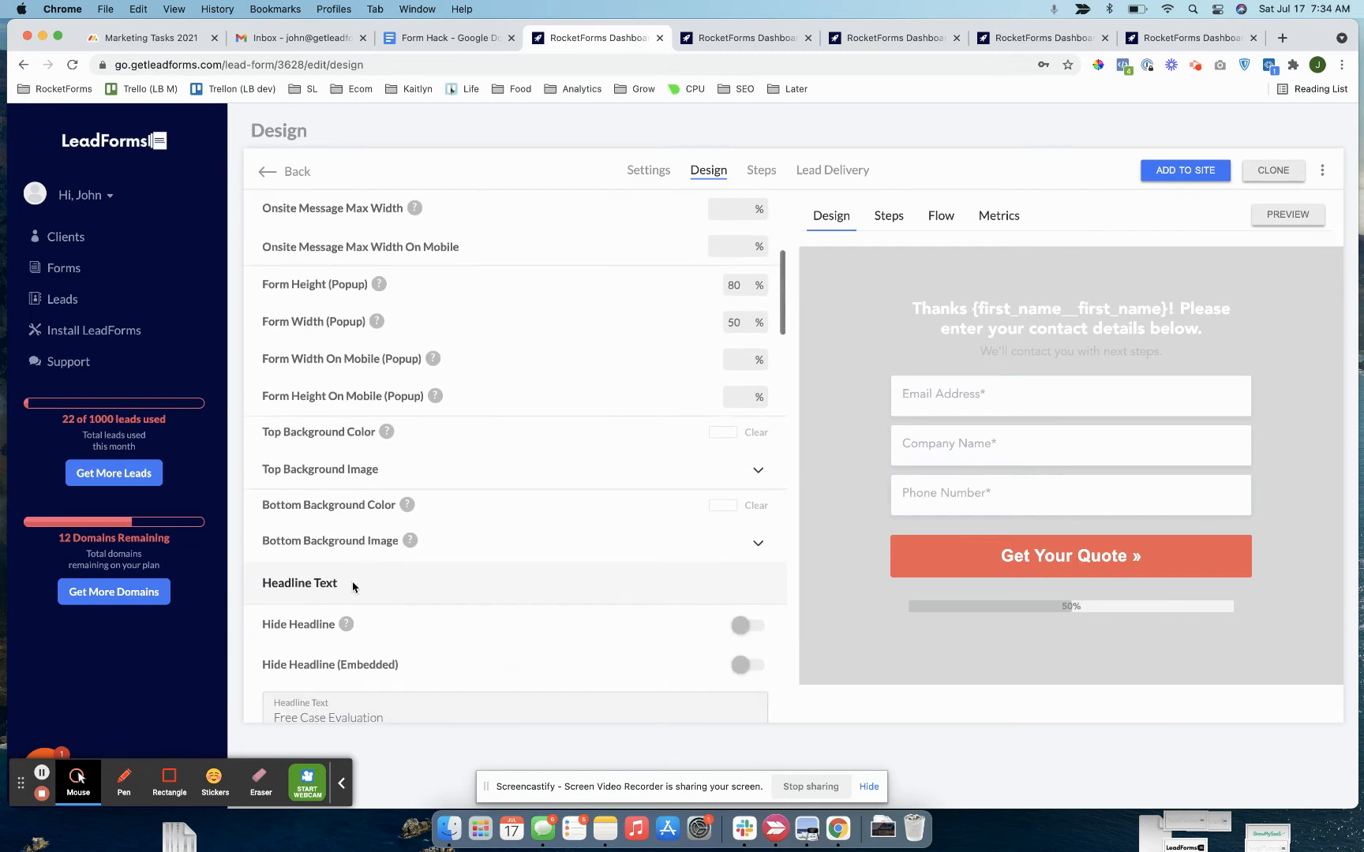
click(268, 501)
triple_click(268, 501)
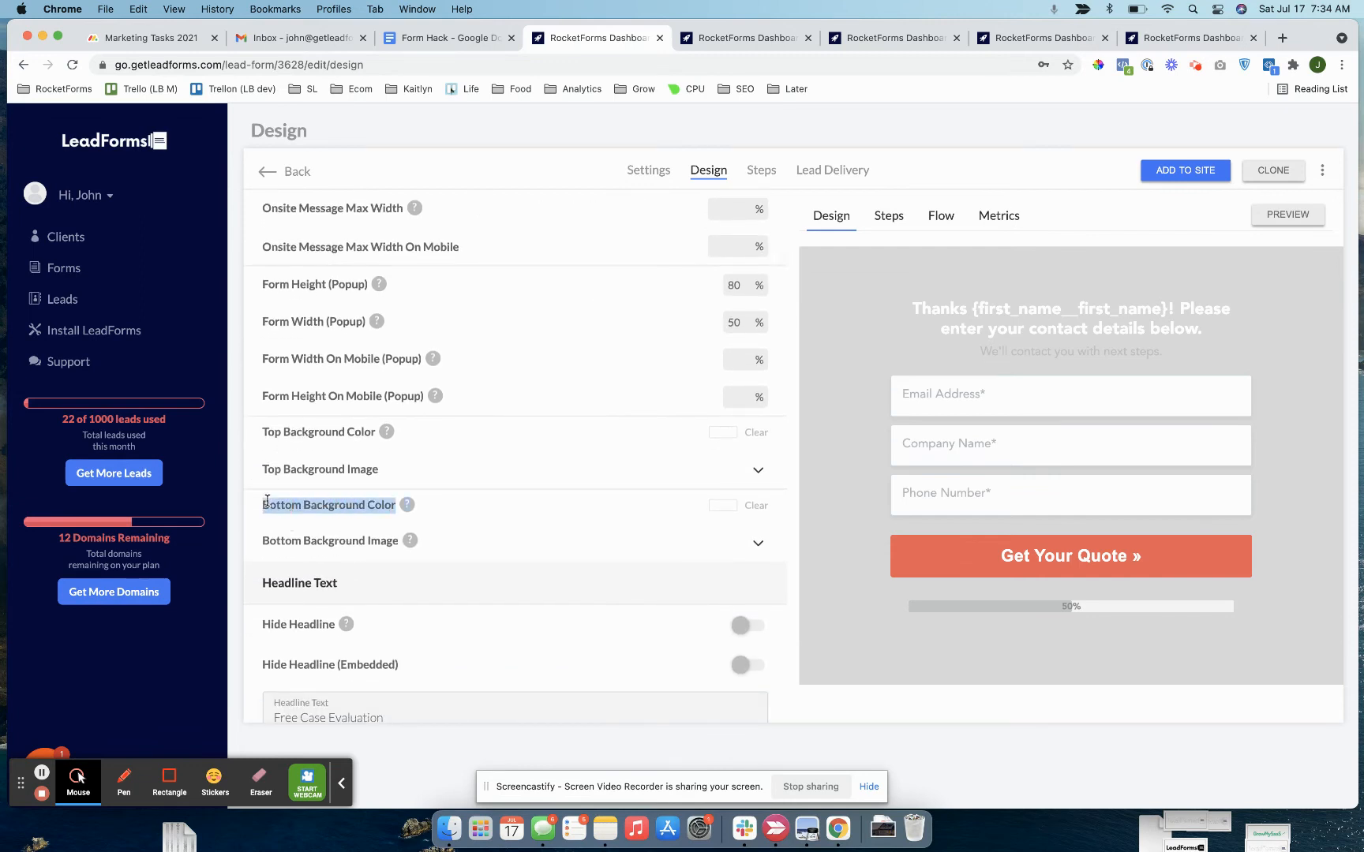
click(756, 506)
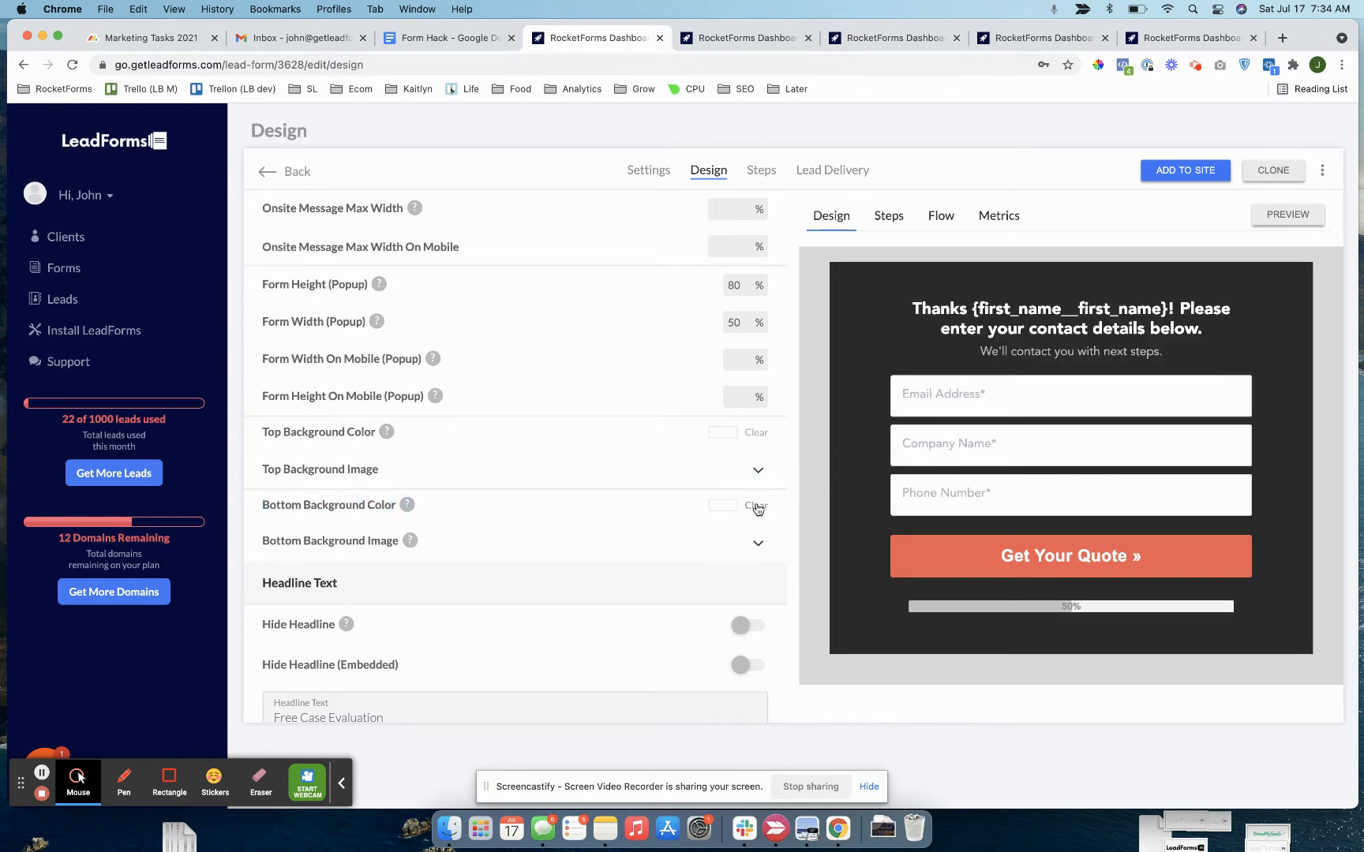
scroll(790, 309, up, 2)
scroll(758, 332, up, 8)
click(744, 214)
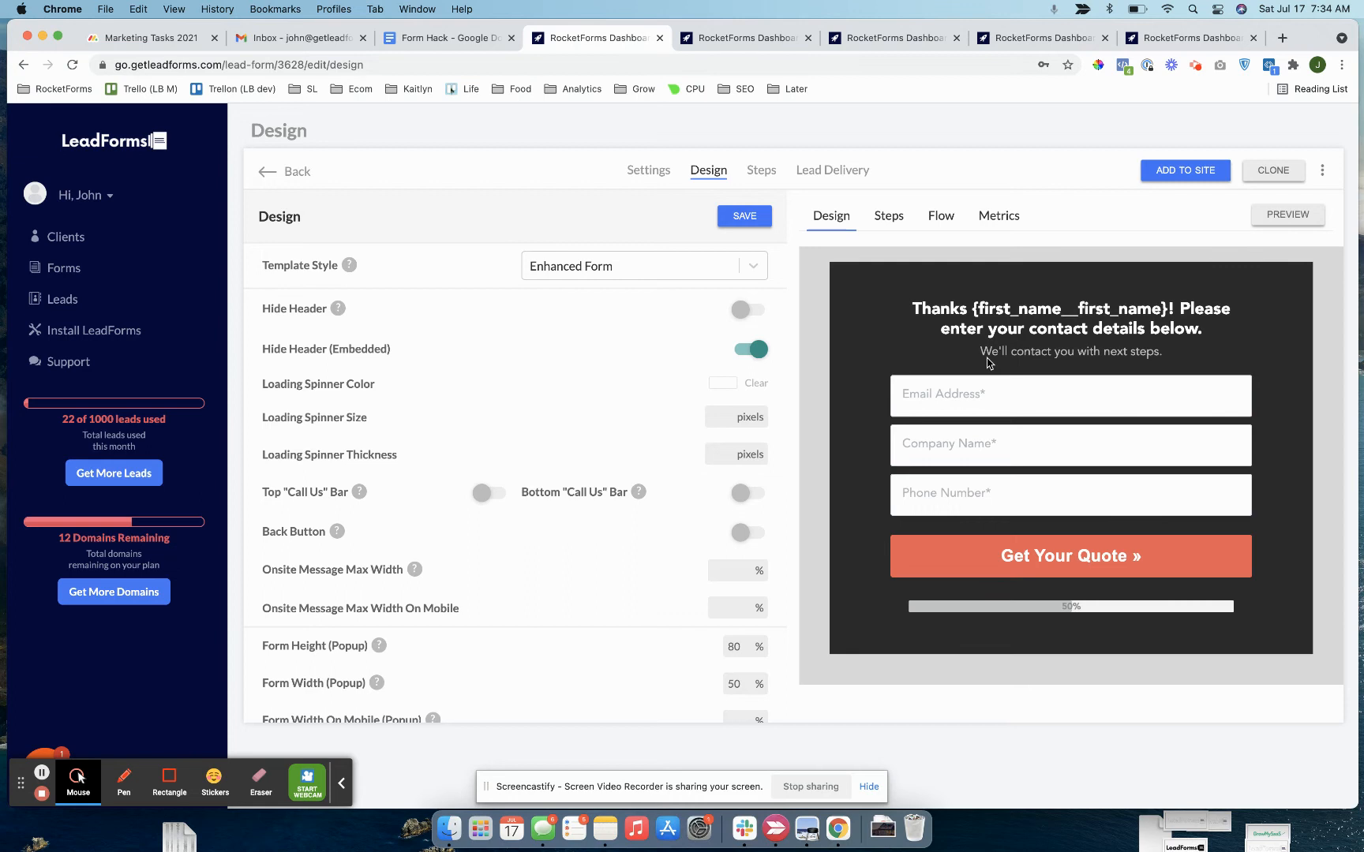
- Open the first name step for editing and look at it in the design preview
click(884, 214)
click(1291, 314)
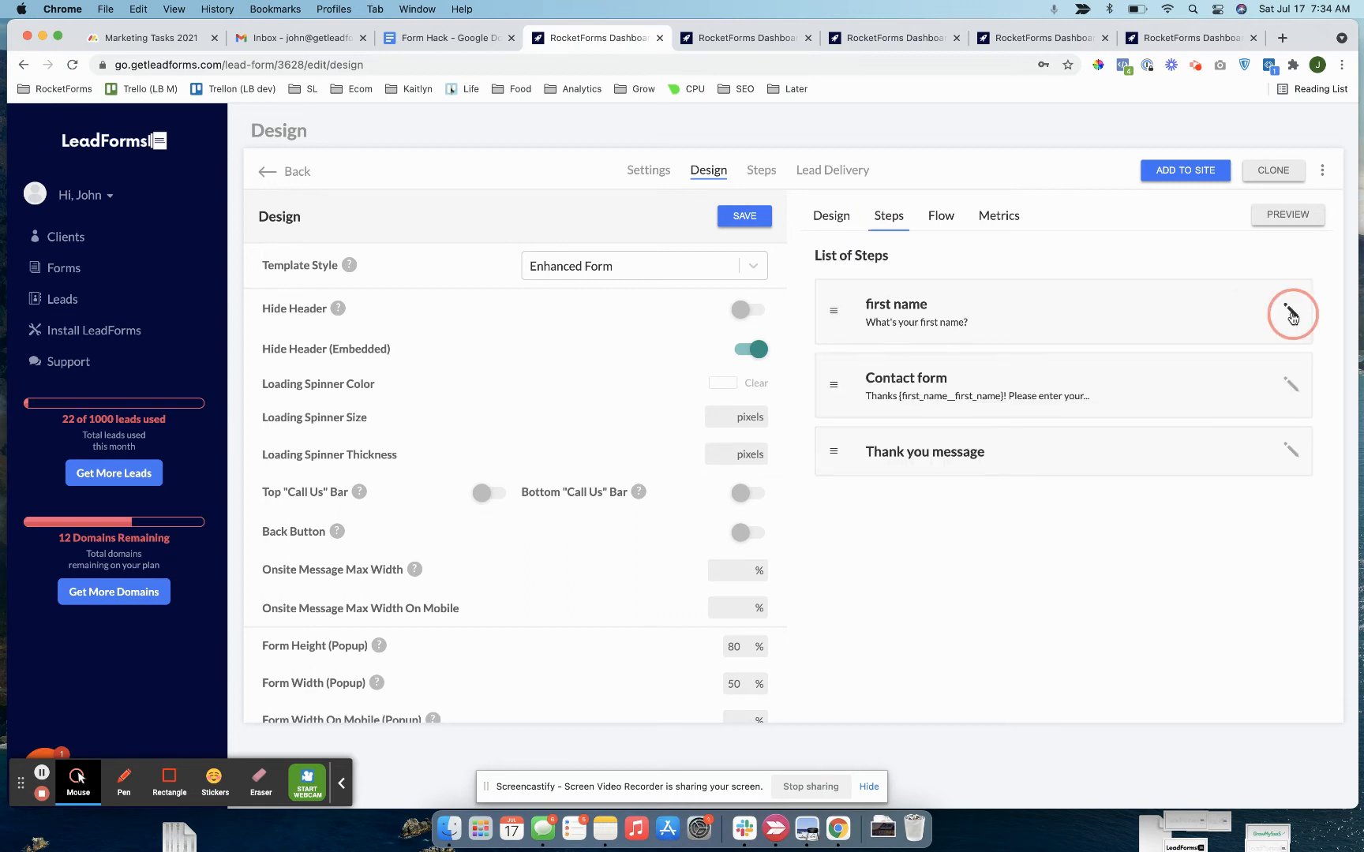
click(826, 220)
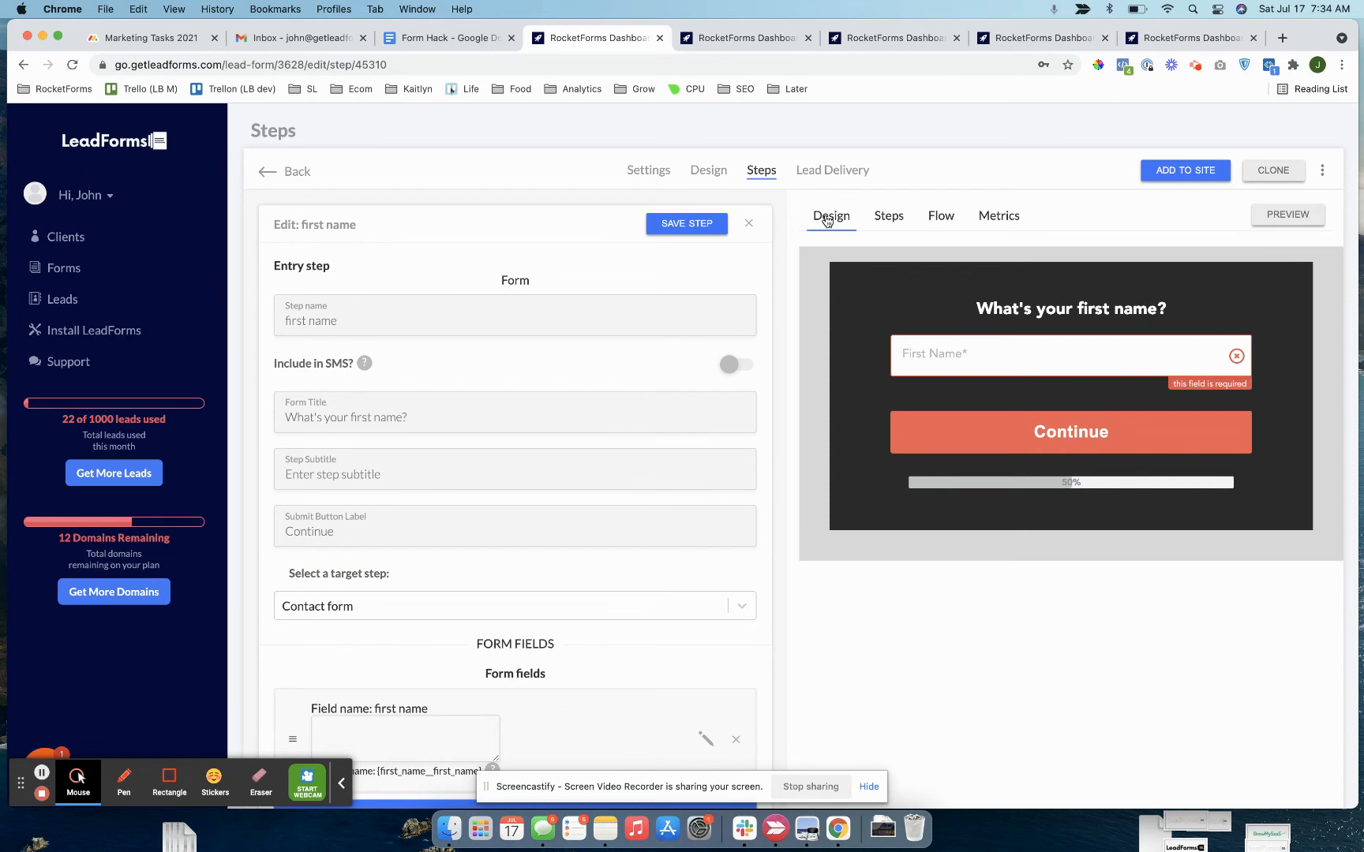
scroll(671, 348, down, 5)
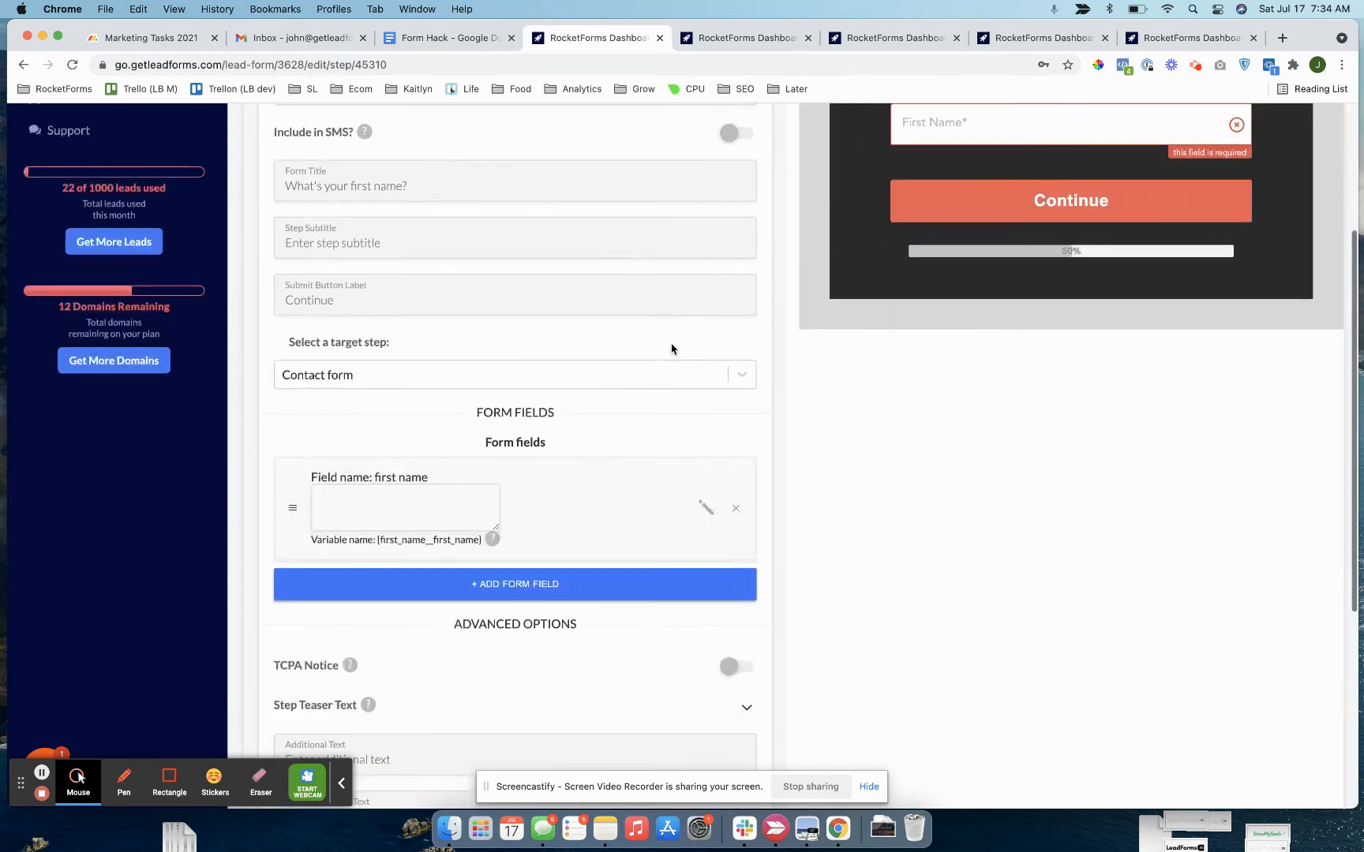
scroll(671, 349, up, 5)
- Return to the form's design settings, expand the Bottom Background Image options and check the minimum recommended image size
click(694, 168)
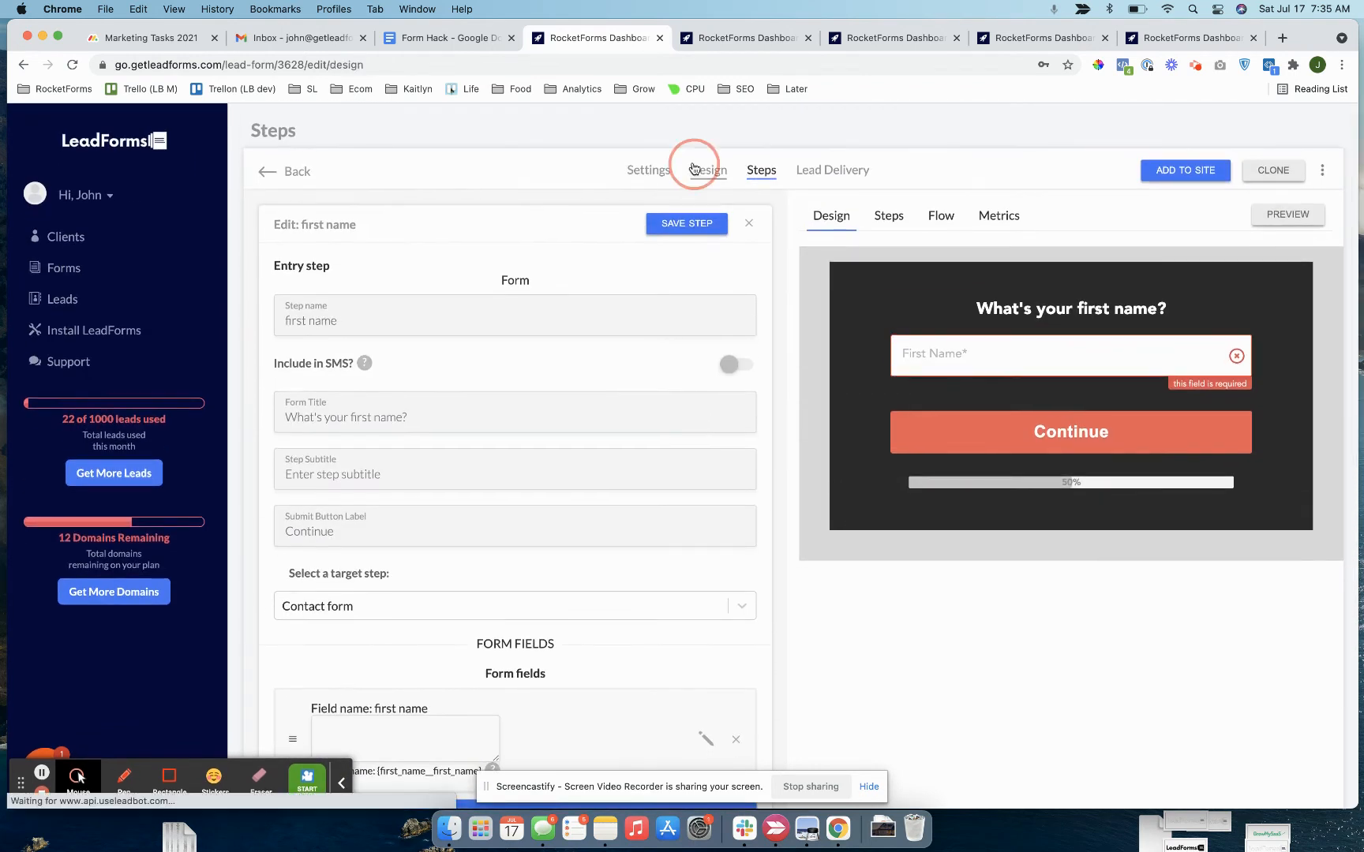
scroll(618, 477, down, 5)
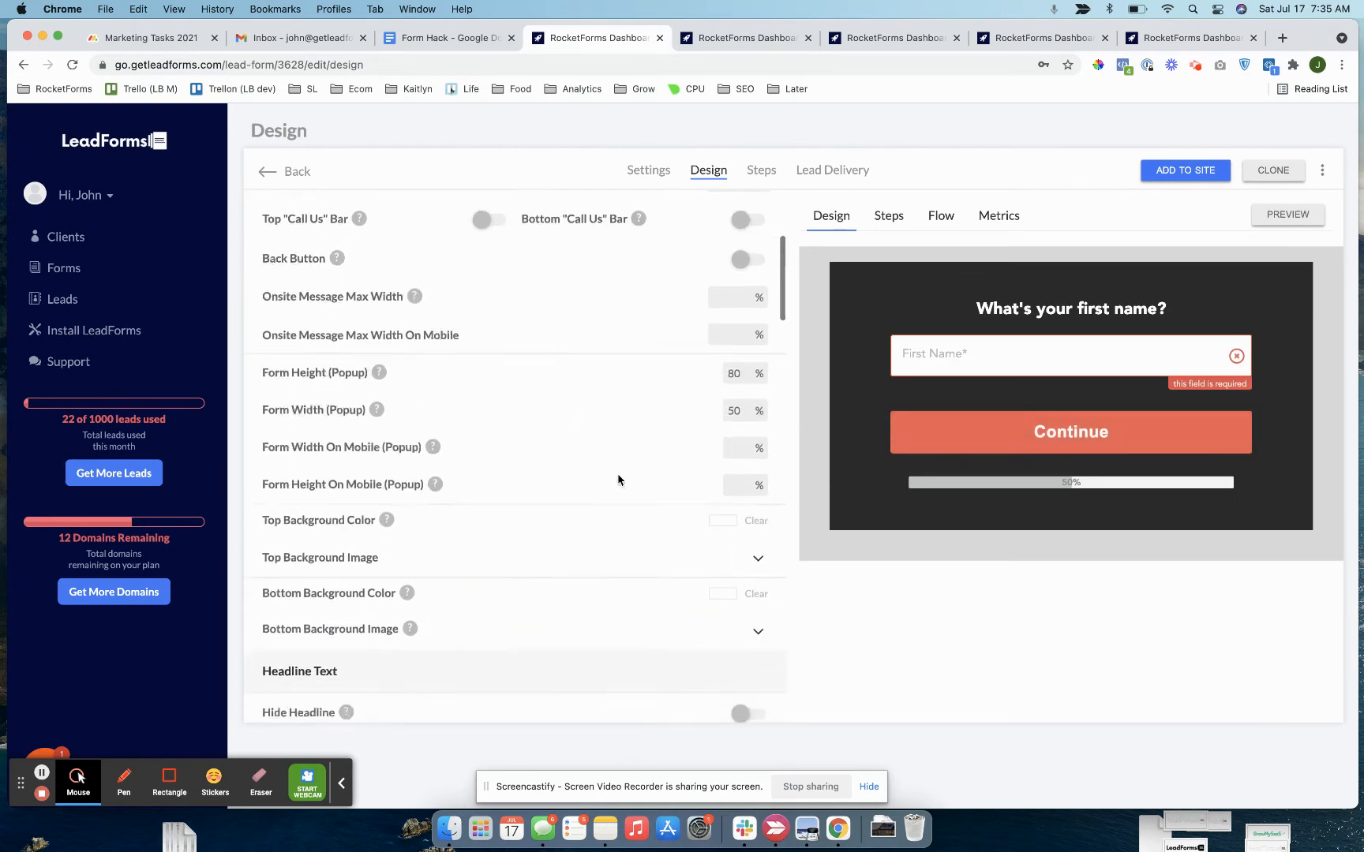
scroll(618, 478, down, 3)
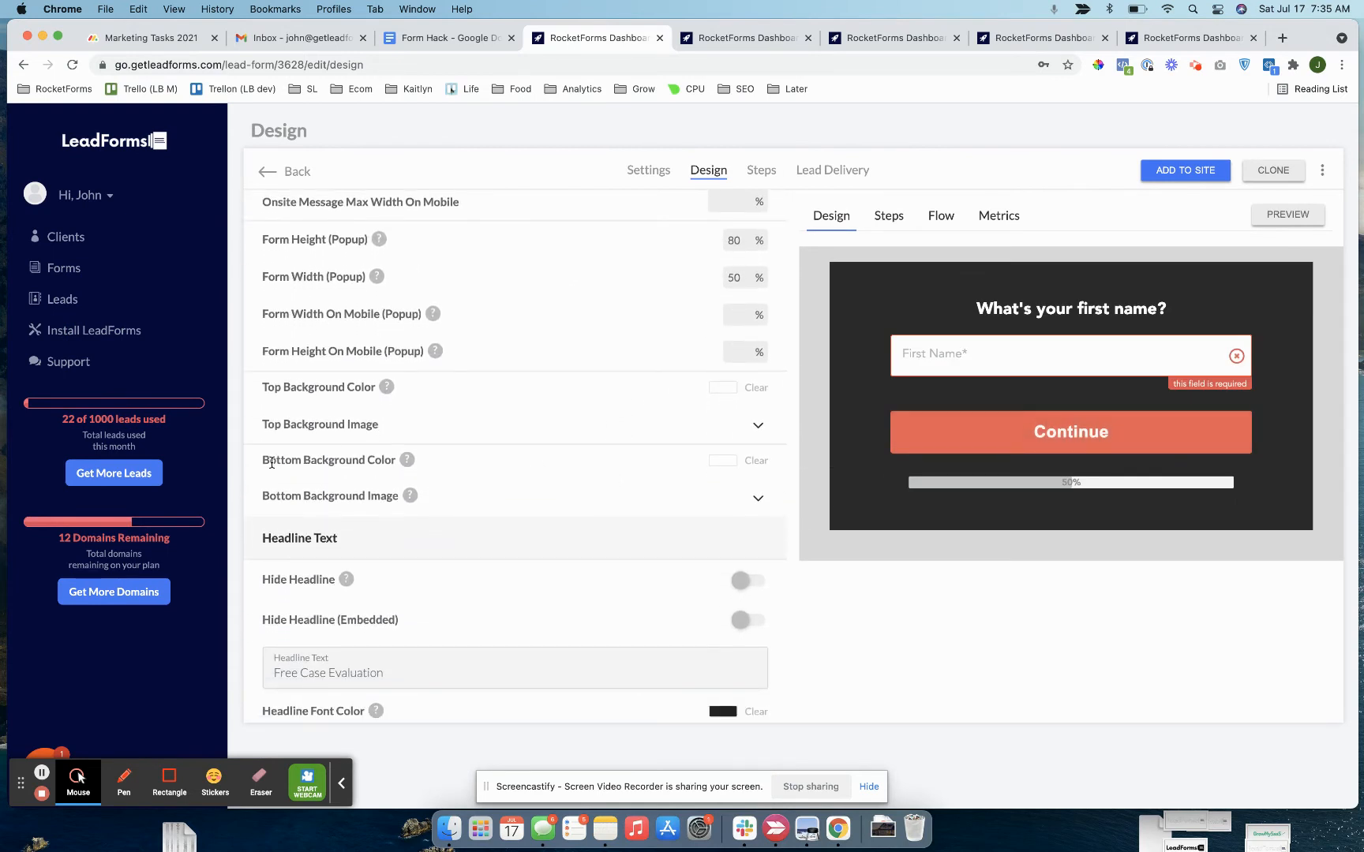
drag(272, 461, 390, 461)
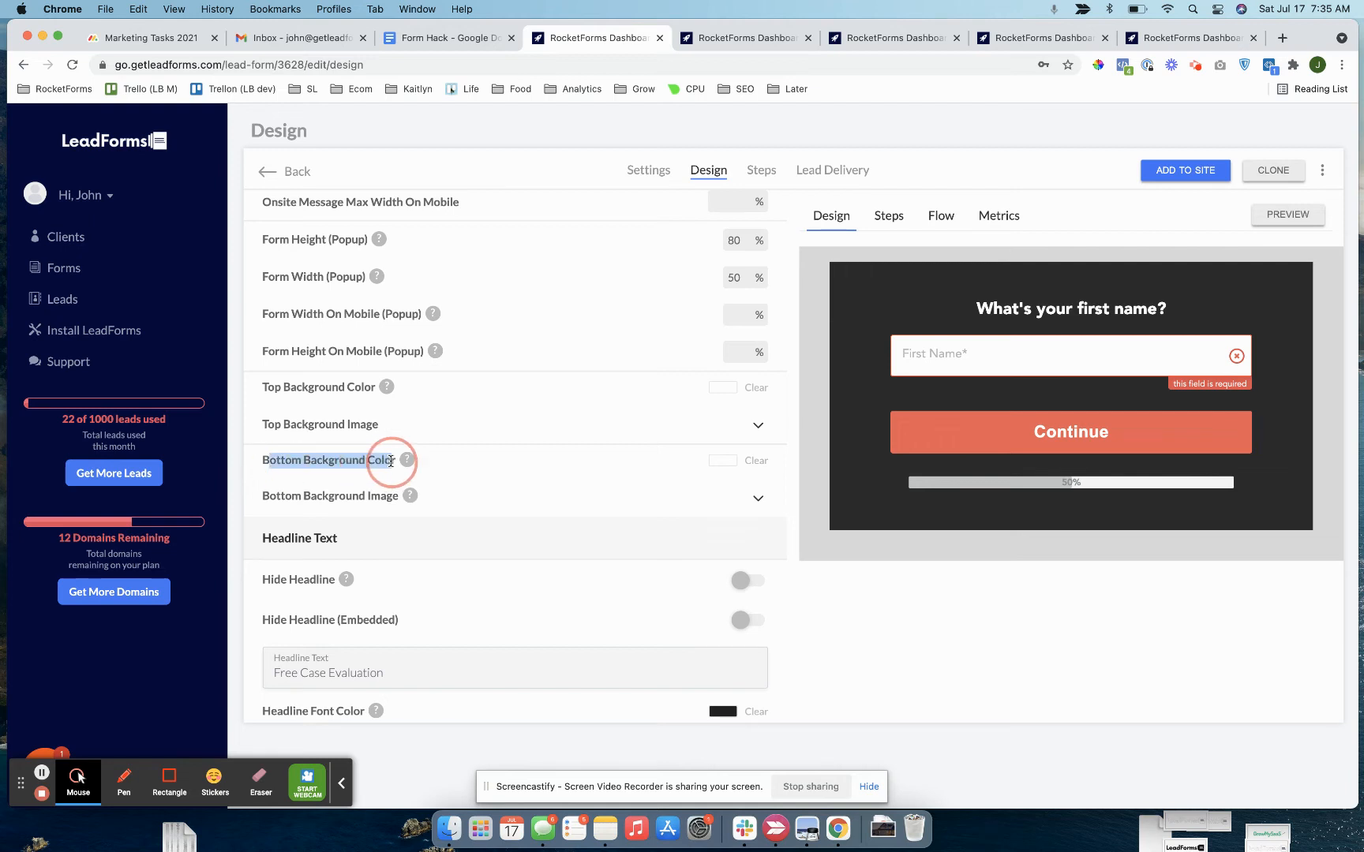
drag(261, 499, 401, 497)
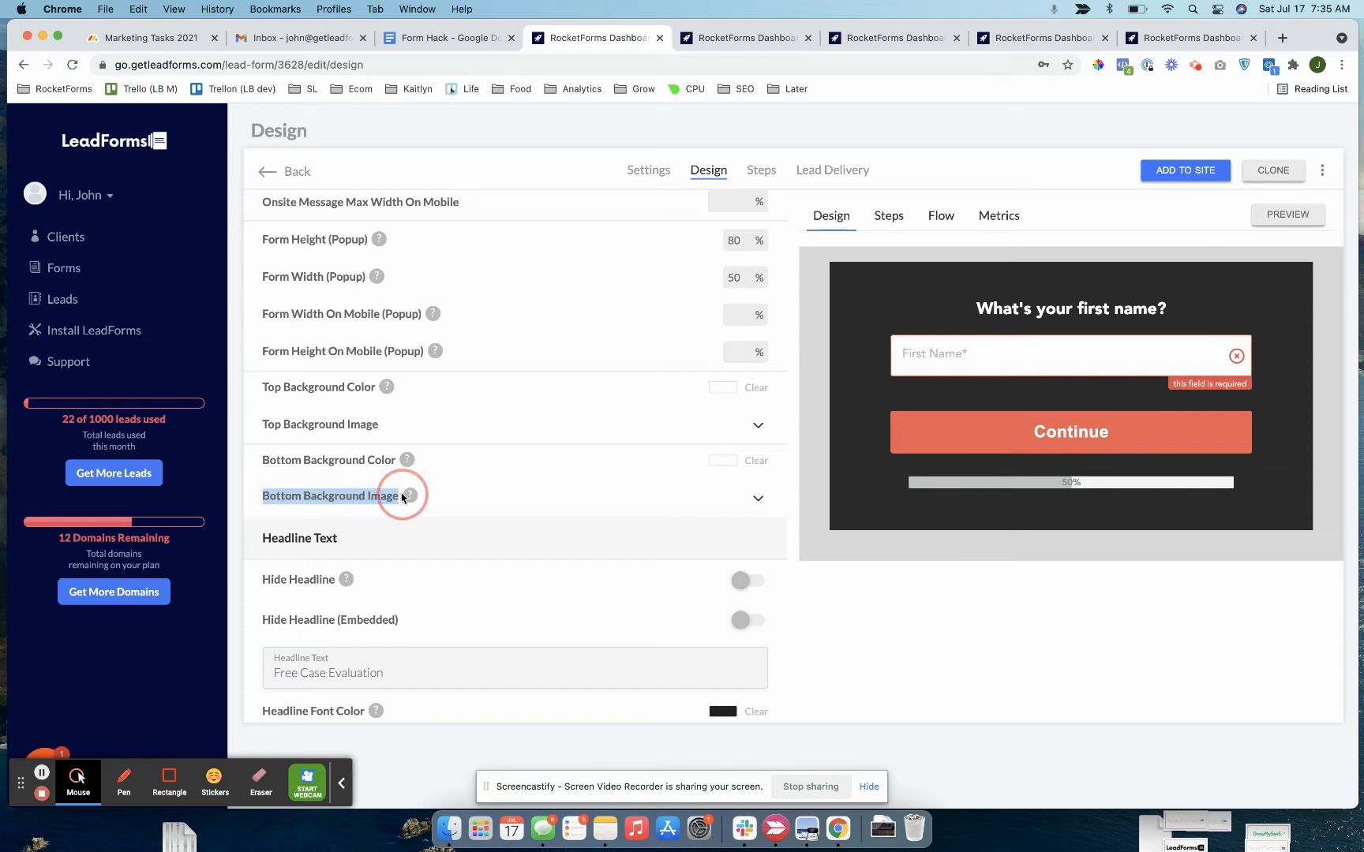
click(258, 501)
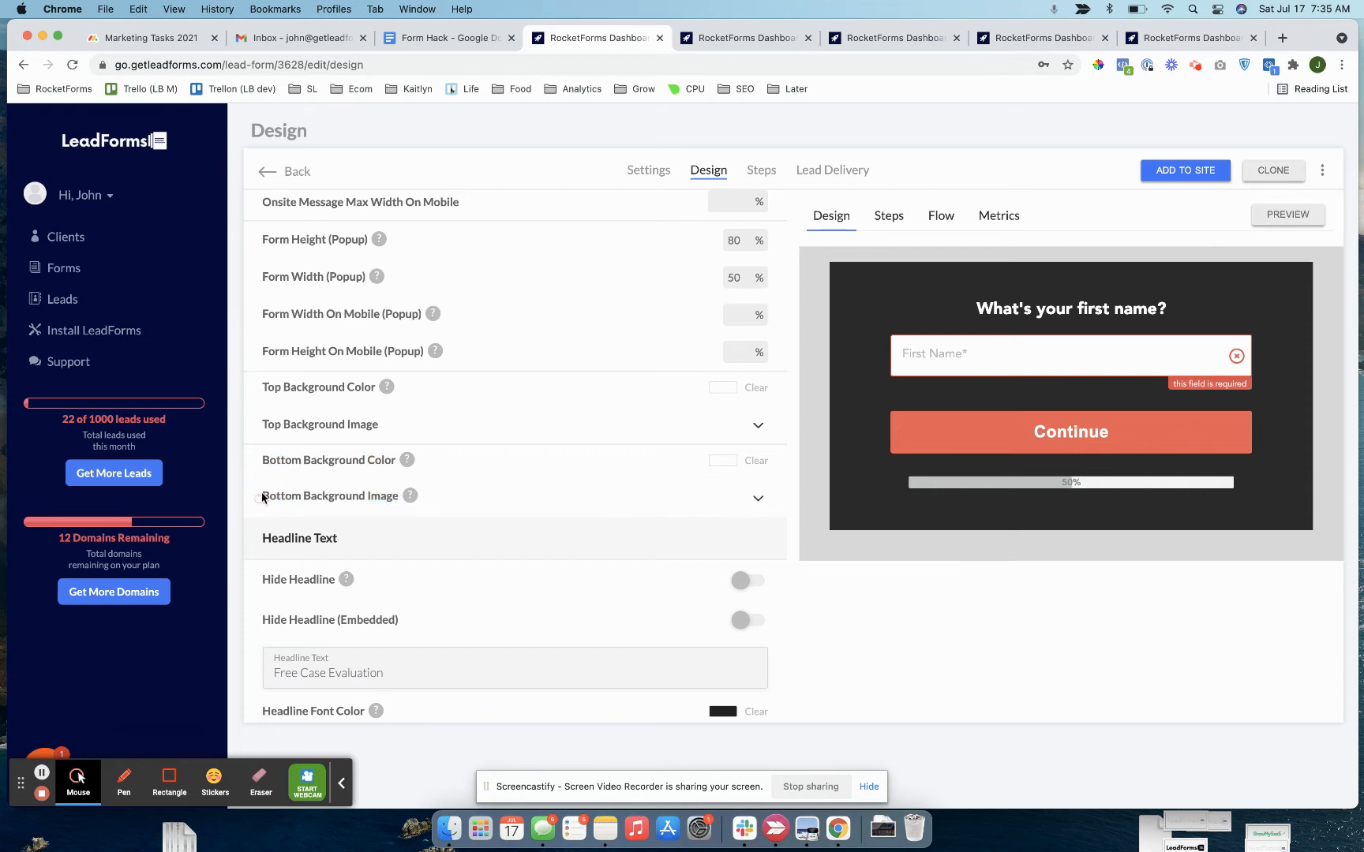
click(759, 498)
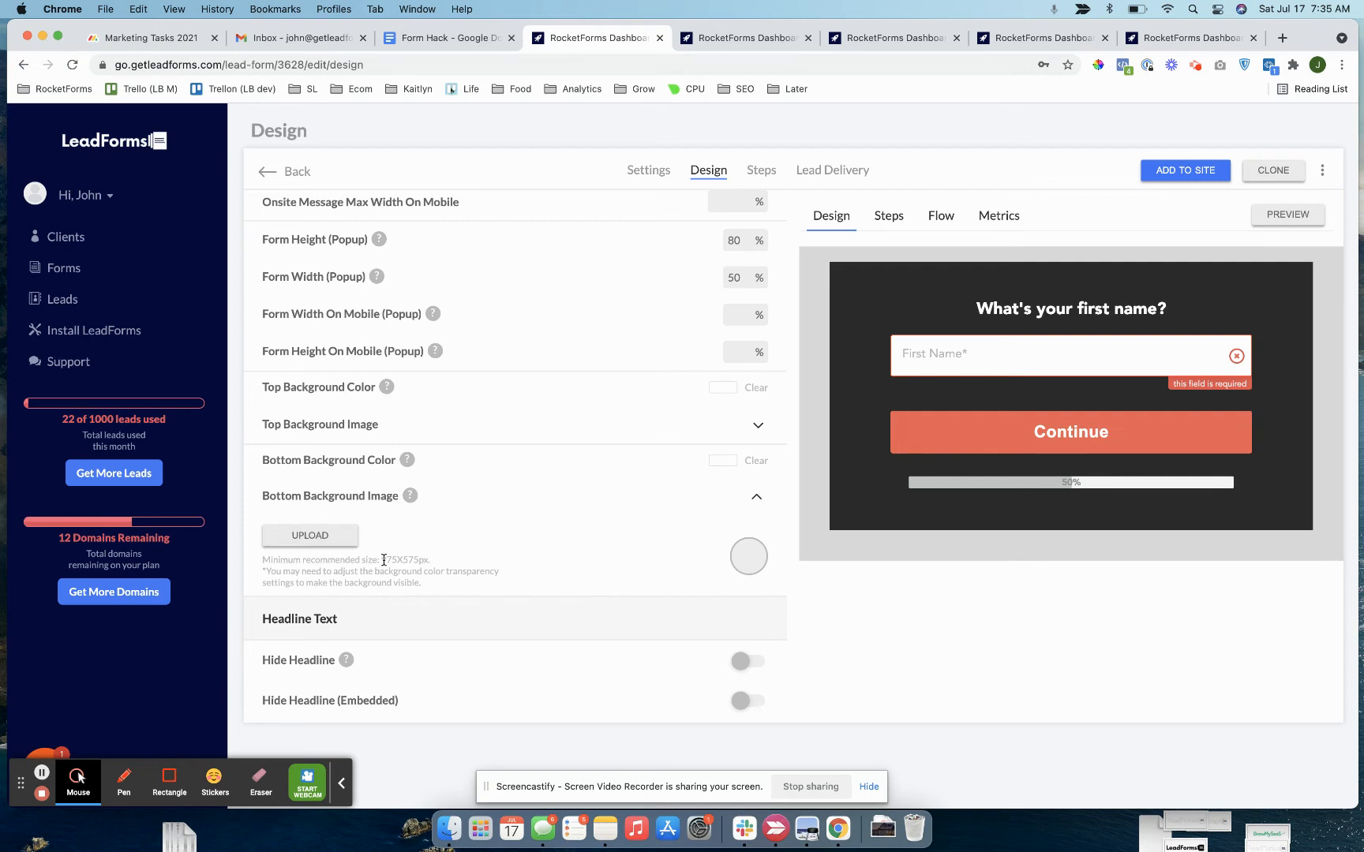
drag(384, 560, 454, 563)
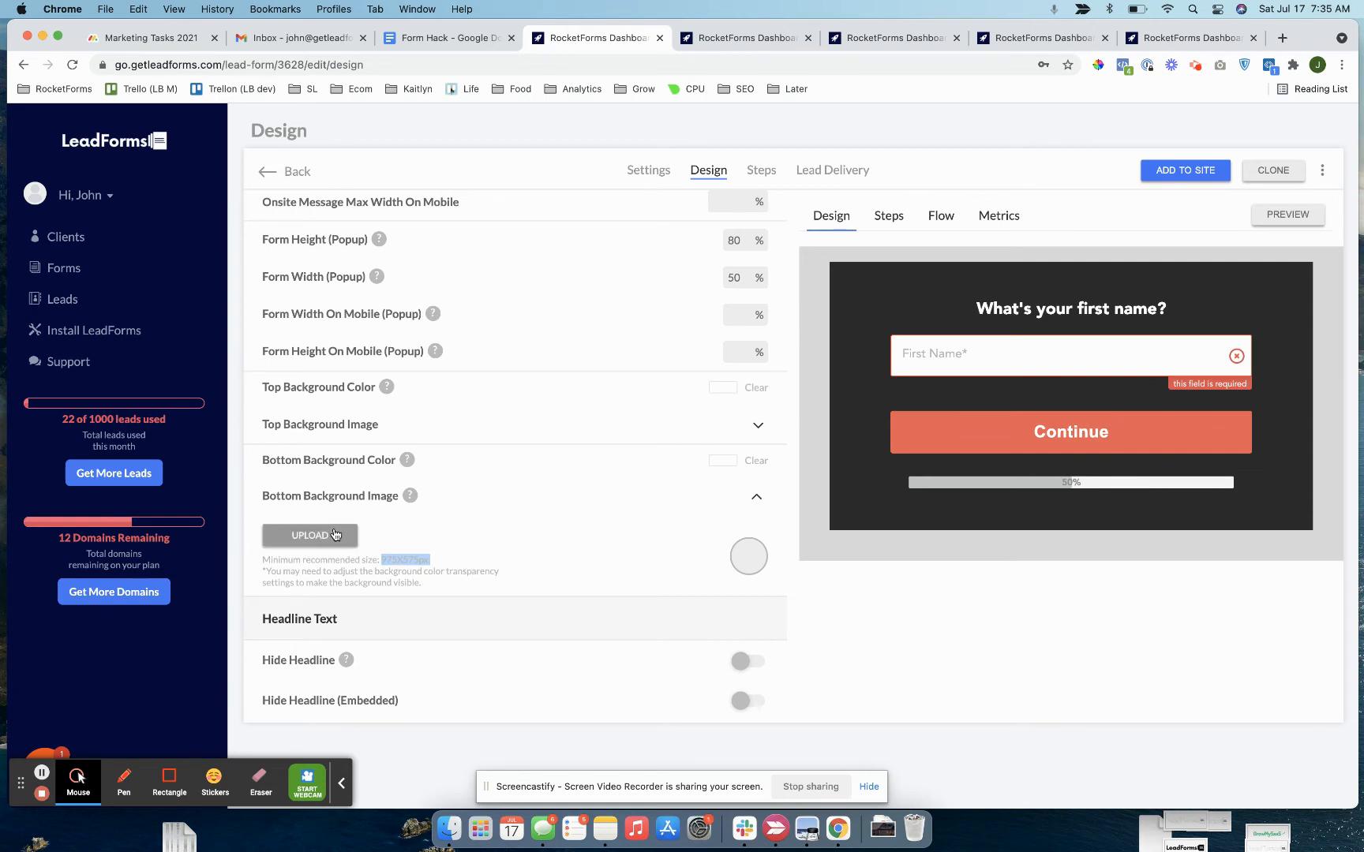
- Upload house.png from the Desktop folder as the Bottom Background Image
click(883, 829)
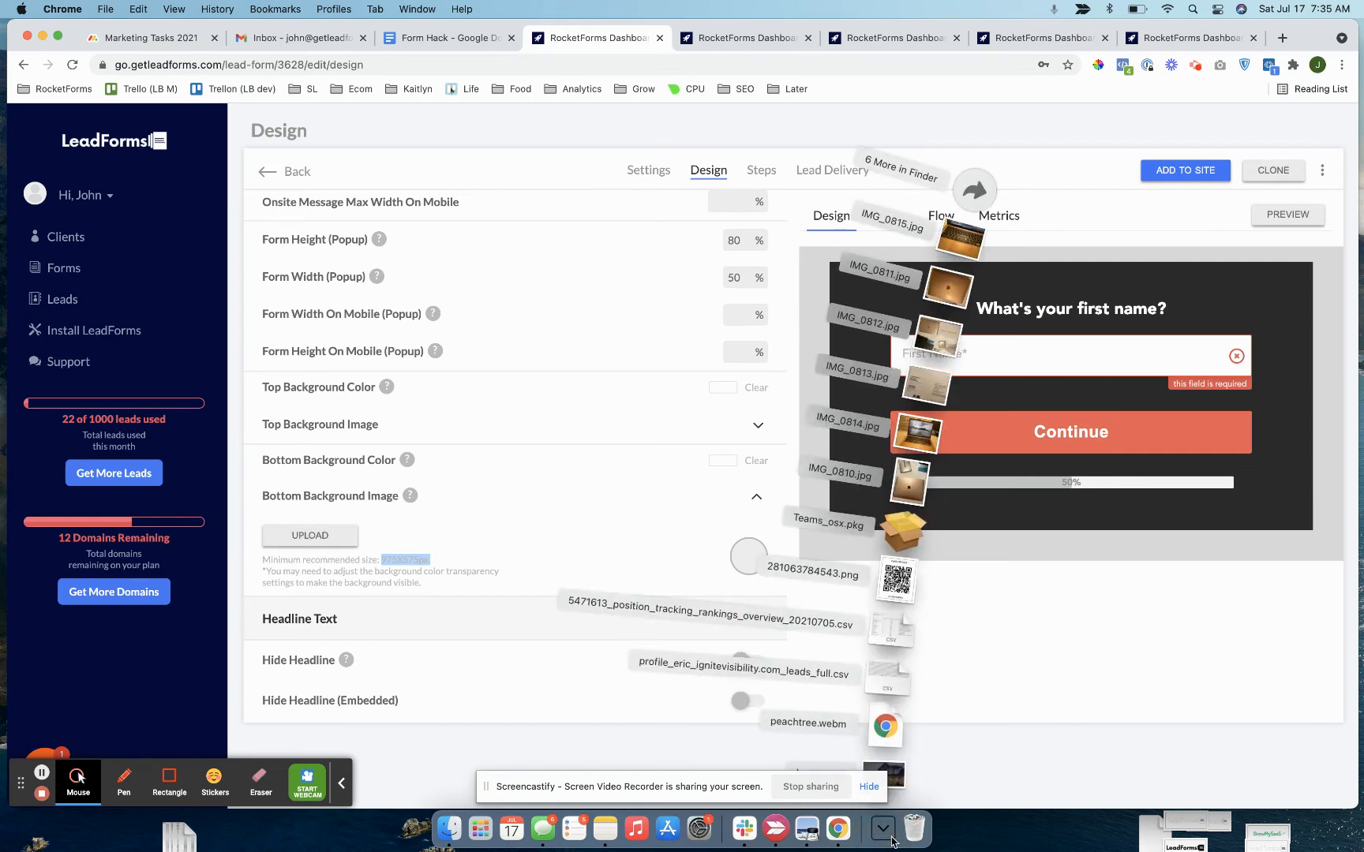
drag(880, 773, 298, 529)
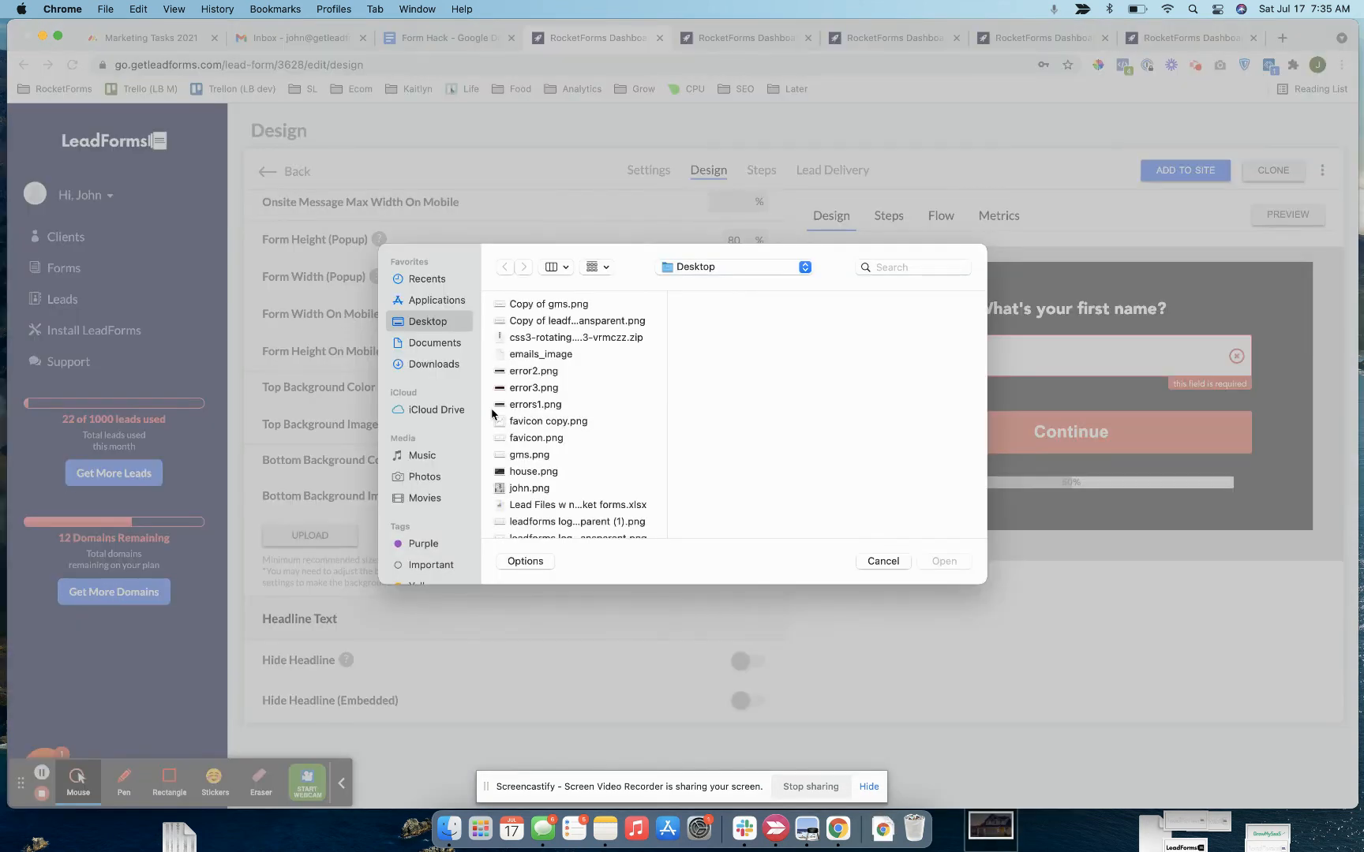
scroll(521, 446, down, 7)
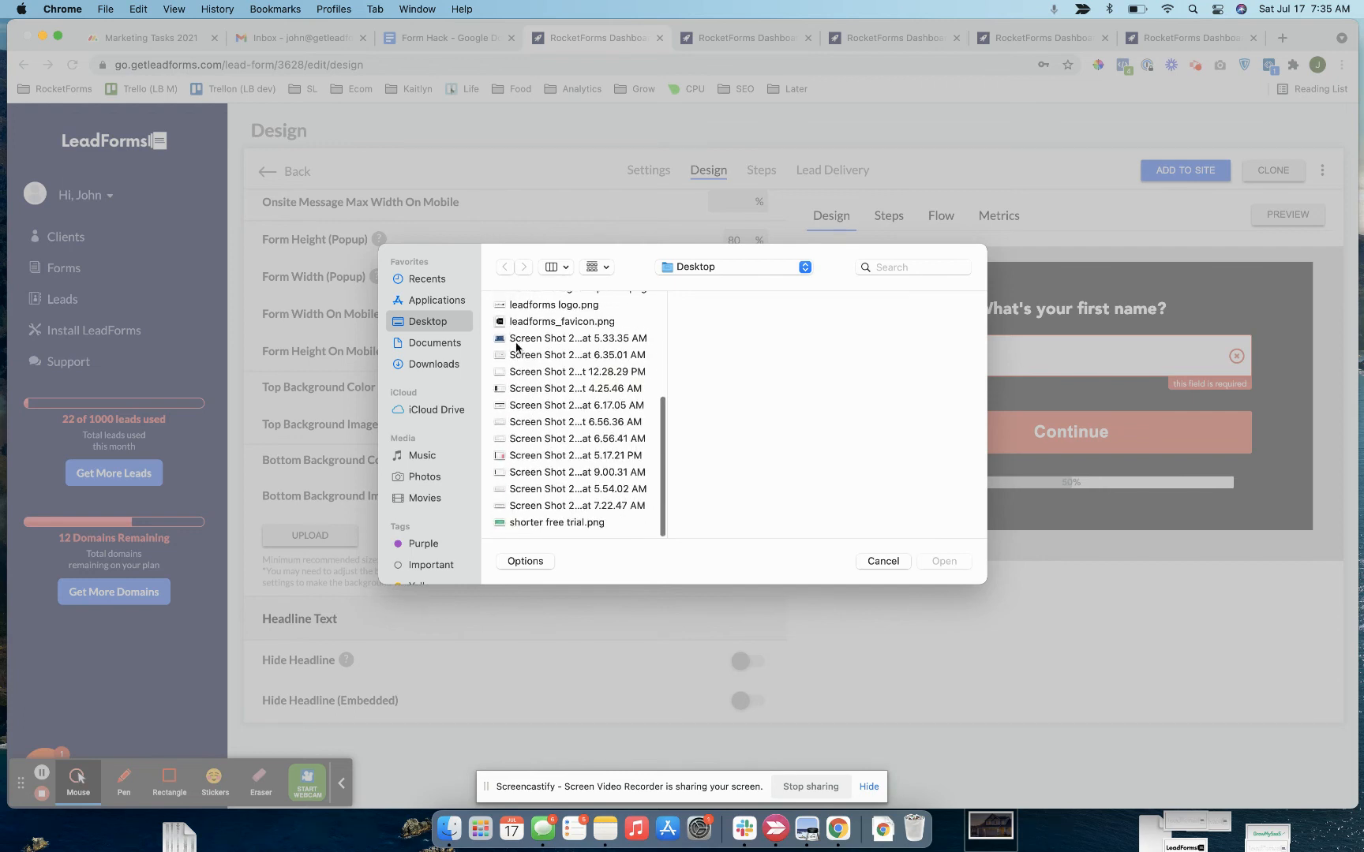
scroll(525, 410, up, 8)
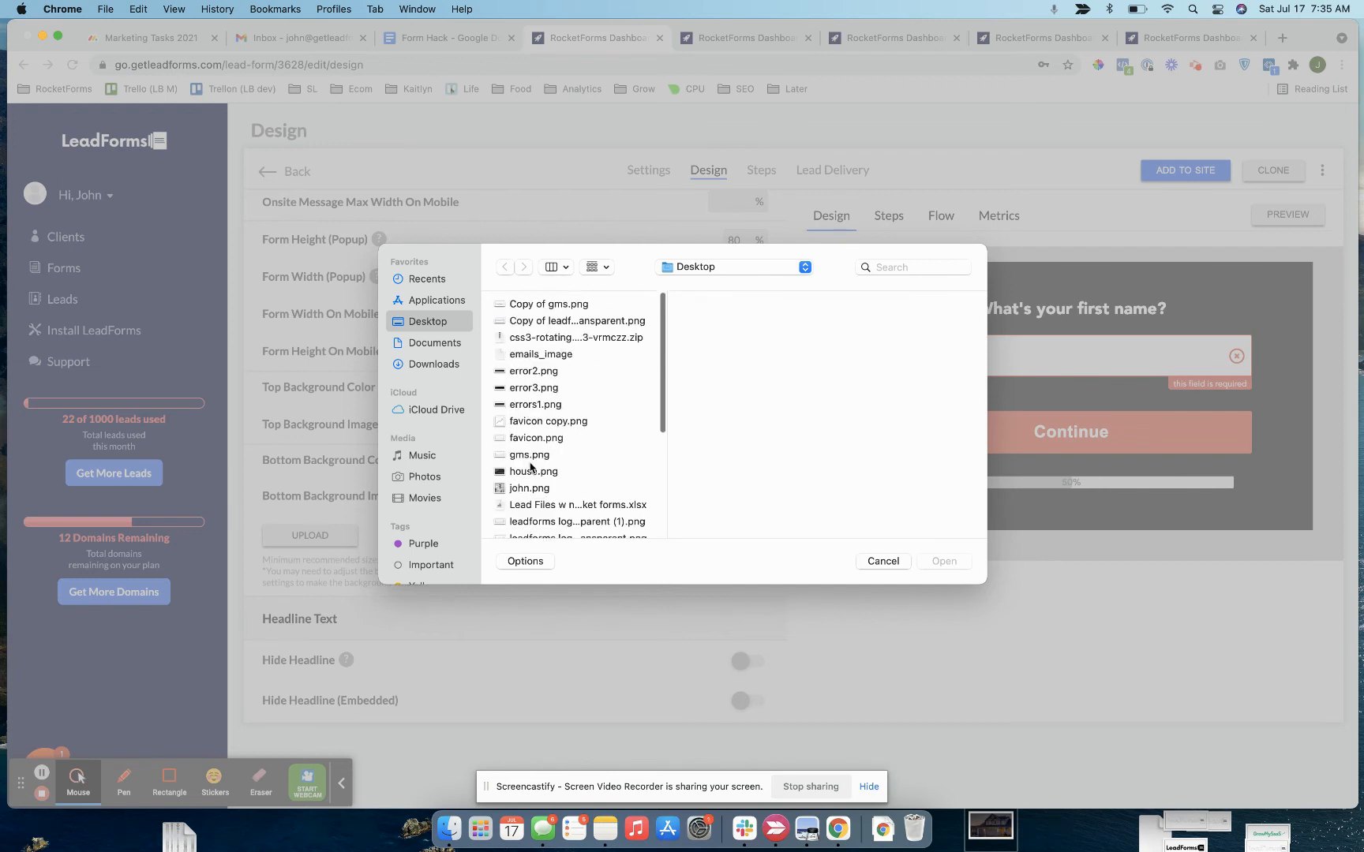
click(532, 471)
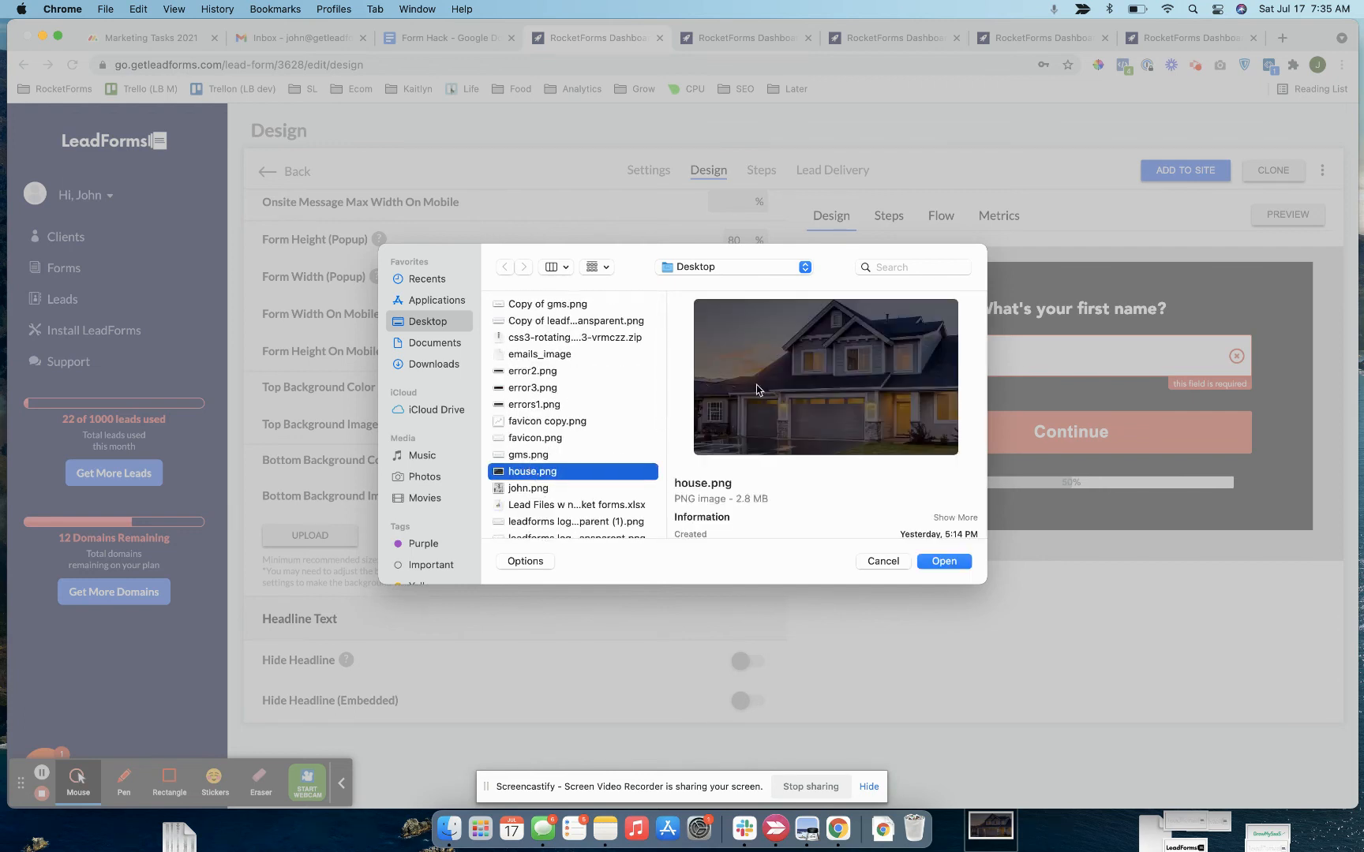
click(957, 561)
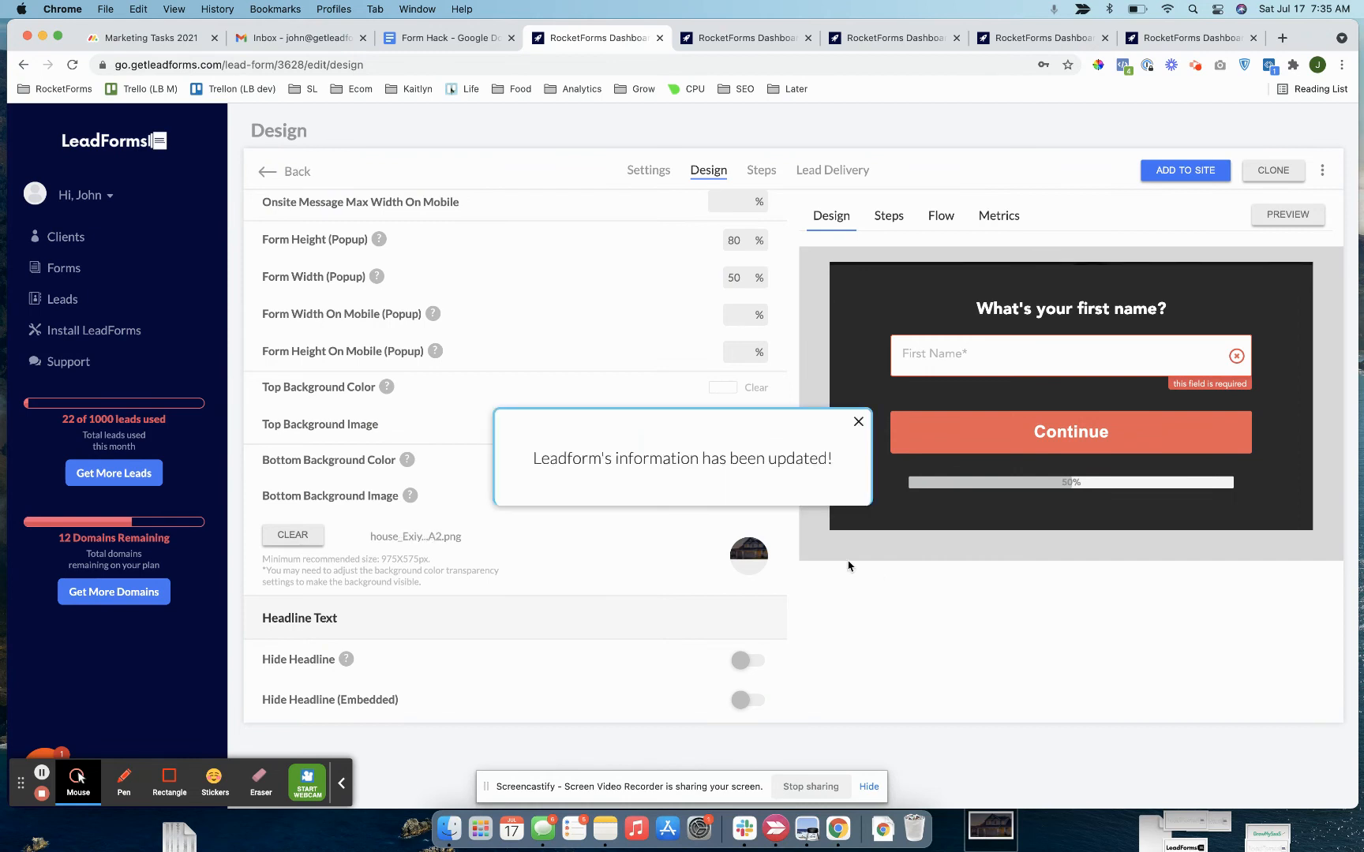
click(853, 427)
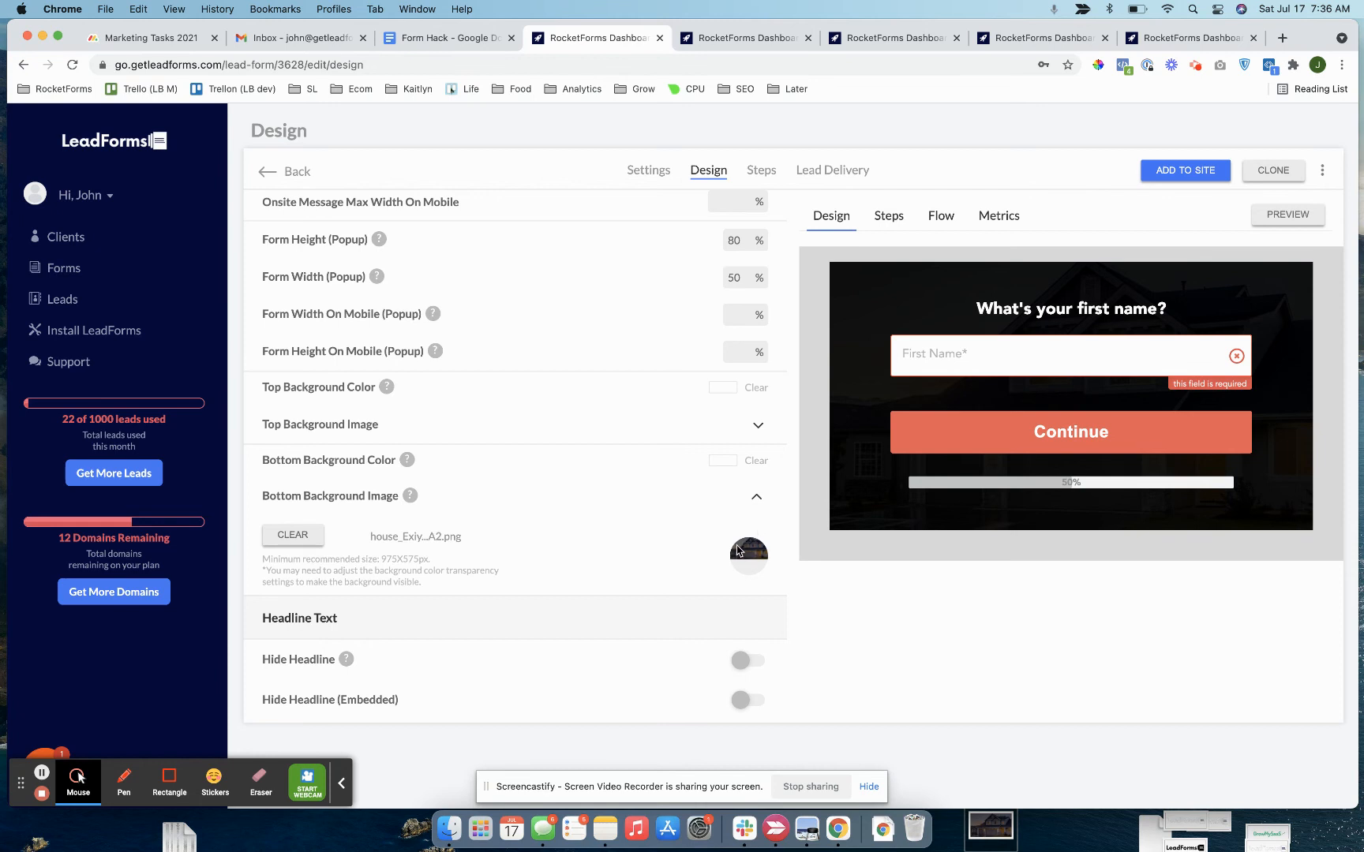
- Set the Bottom Background Color to black (RGB 0, 0, 0) with an alpha value of 0.31
click(723, 463)
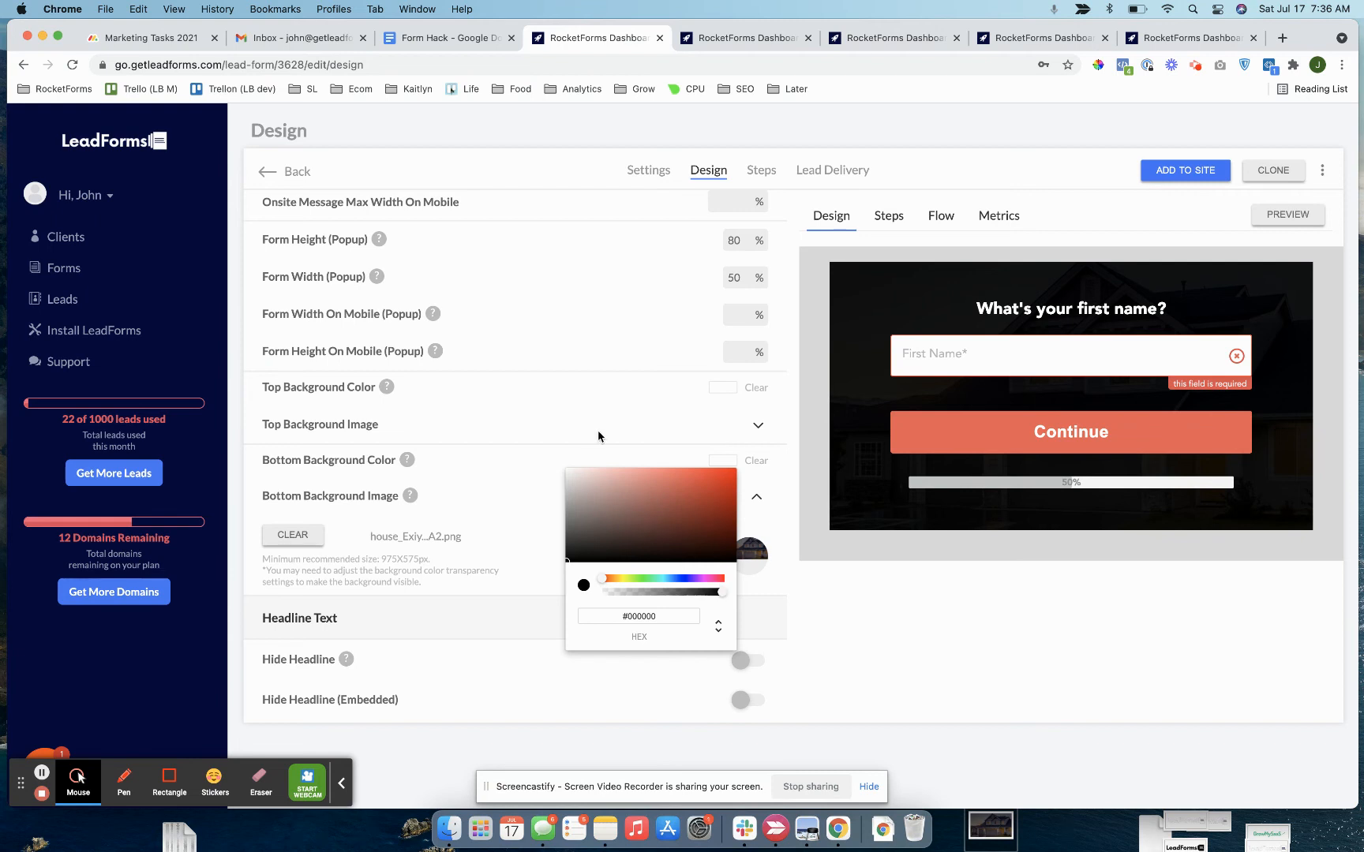
click(270, 457)
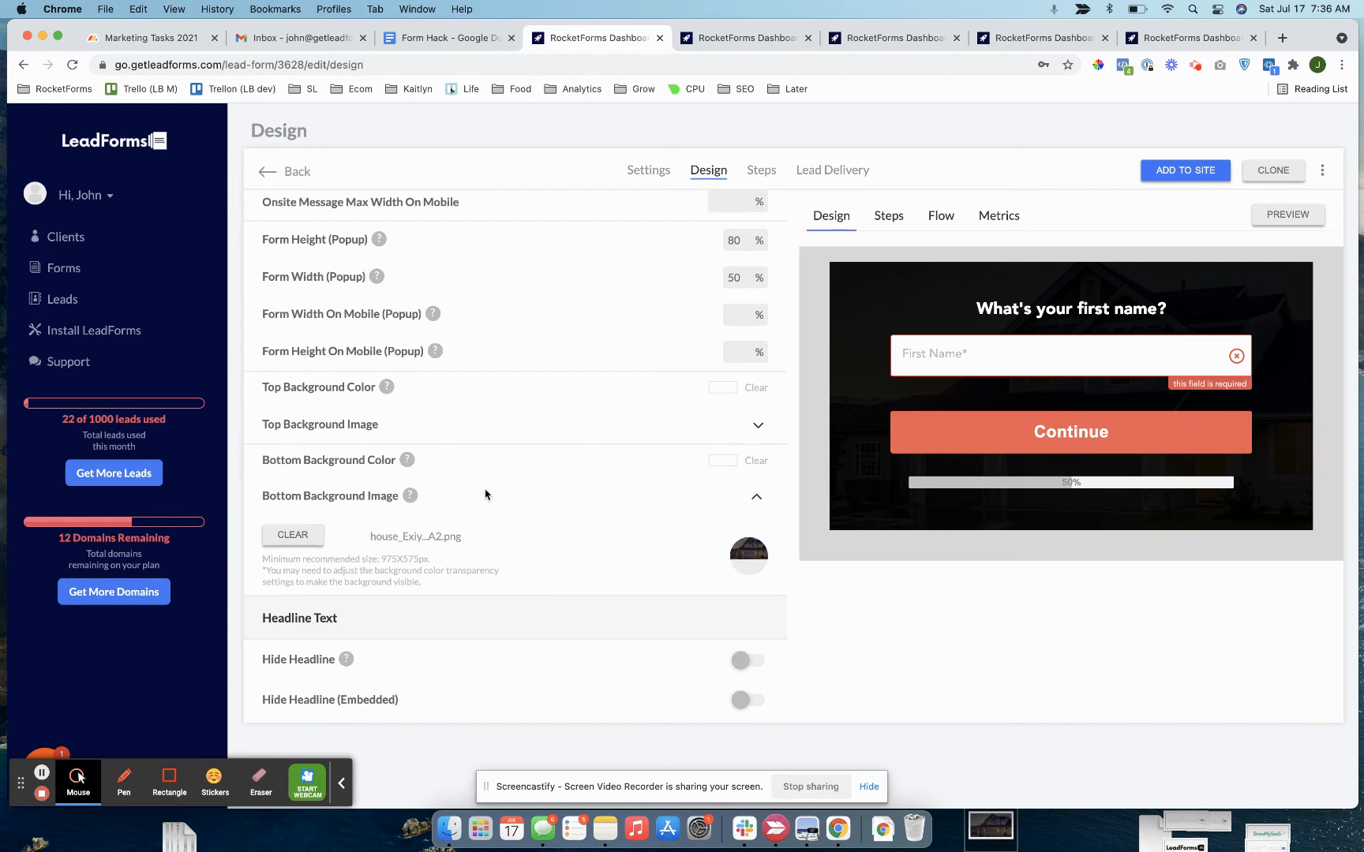
click(712, 464)
drag(721, 590, 643, 599)
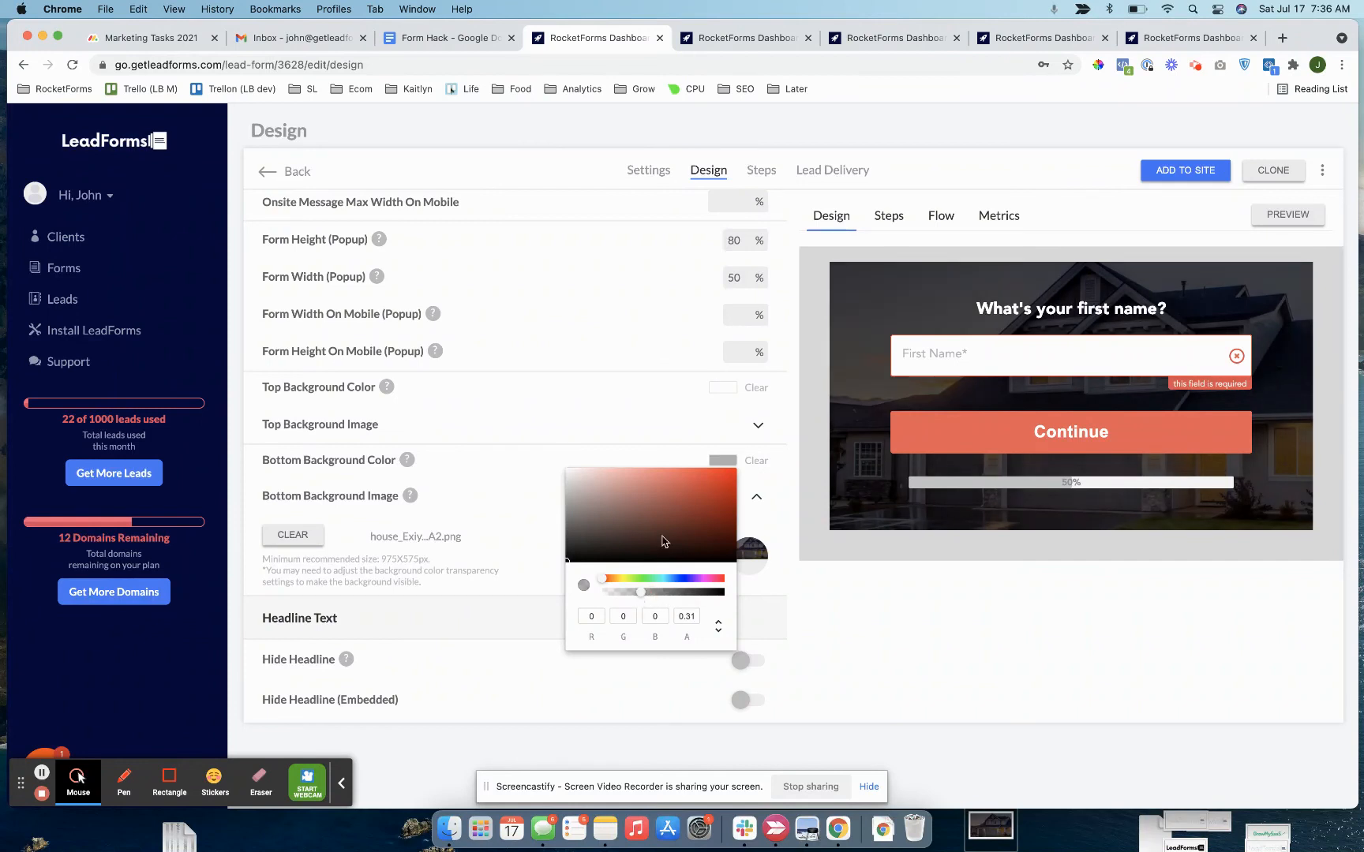
- Try a green Bottom Background Color (RGB 23, 100, 57) over the image, and make it fully transparent with alpha 0
click(711, 485)
click(652, 578)
click(699, 524)
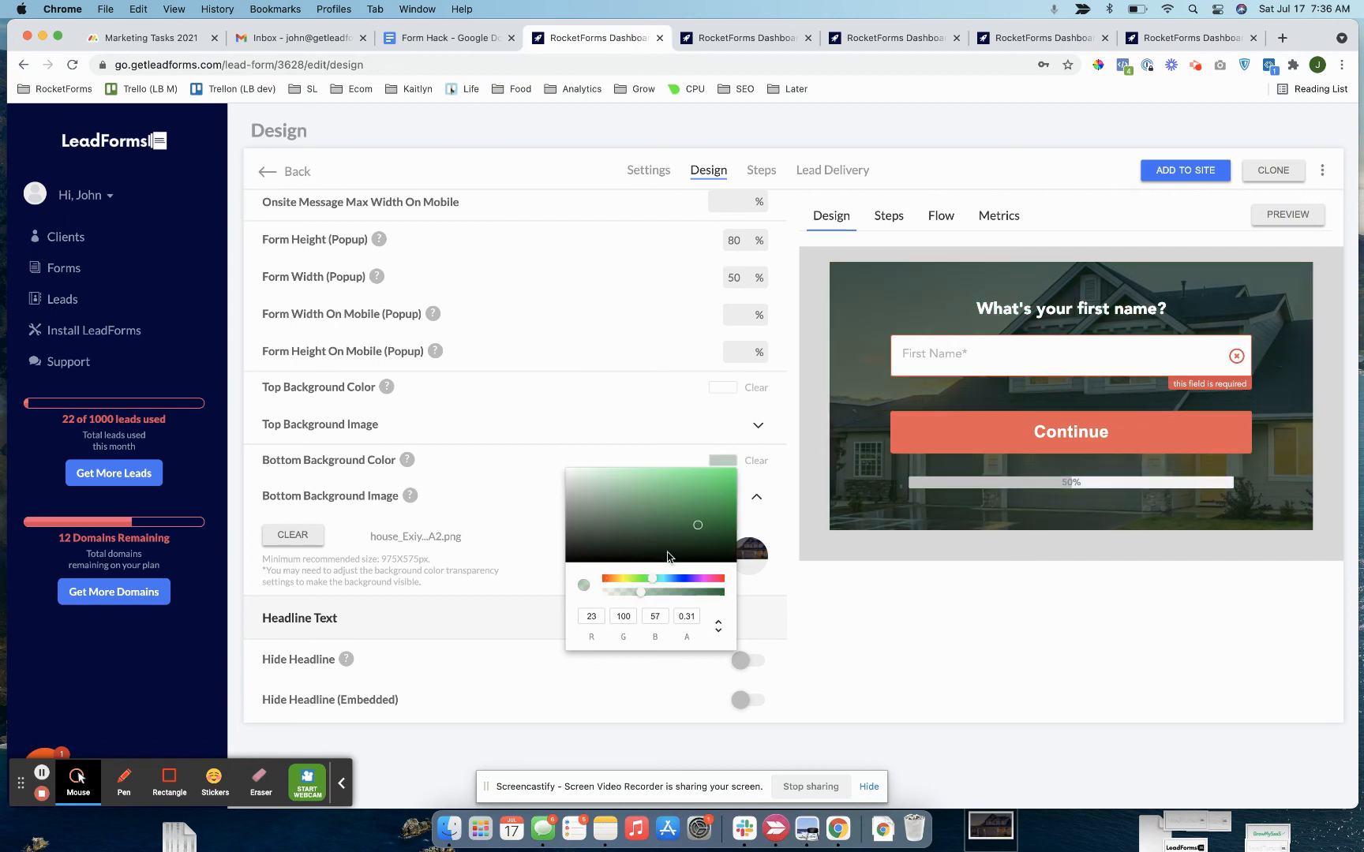
click(683, 615)
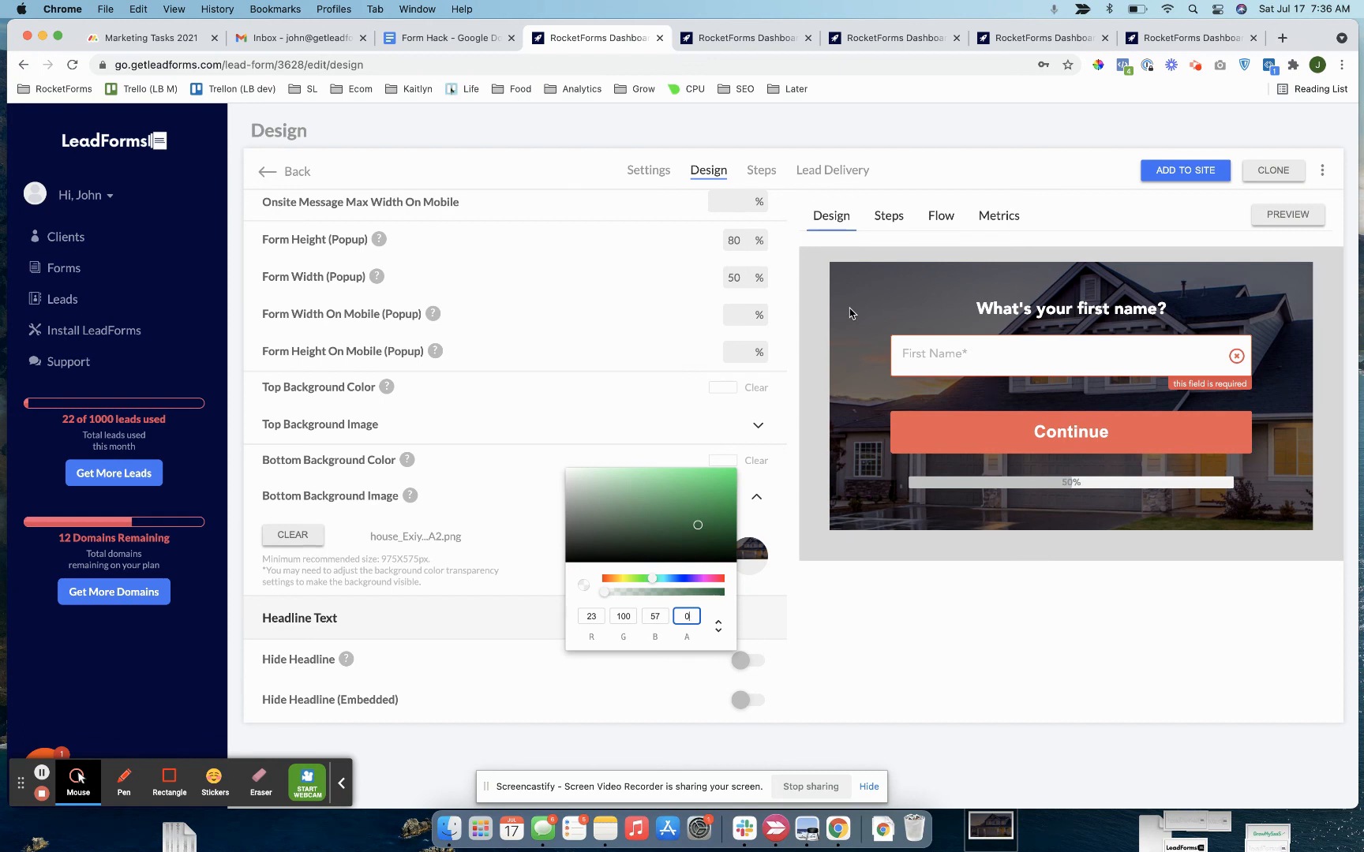
- Set the Bottom Background Color to black (RGB 0, 0, 0) with an alpha value of 0.09
click(574, 557)
click(567, 558)
click(657, 601)
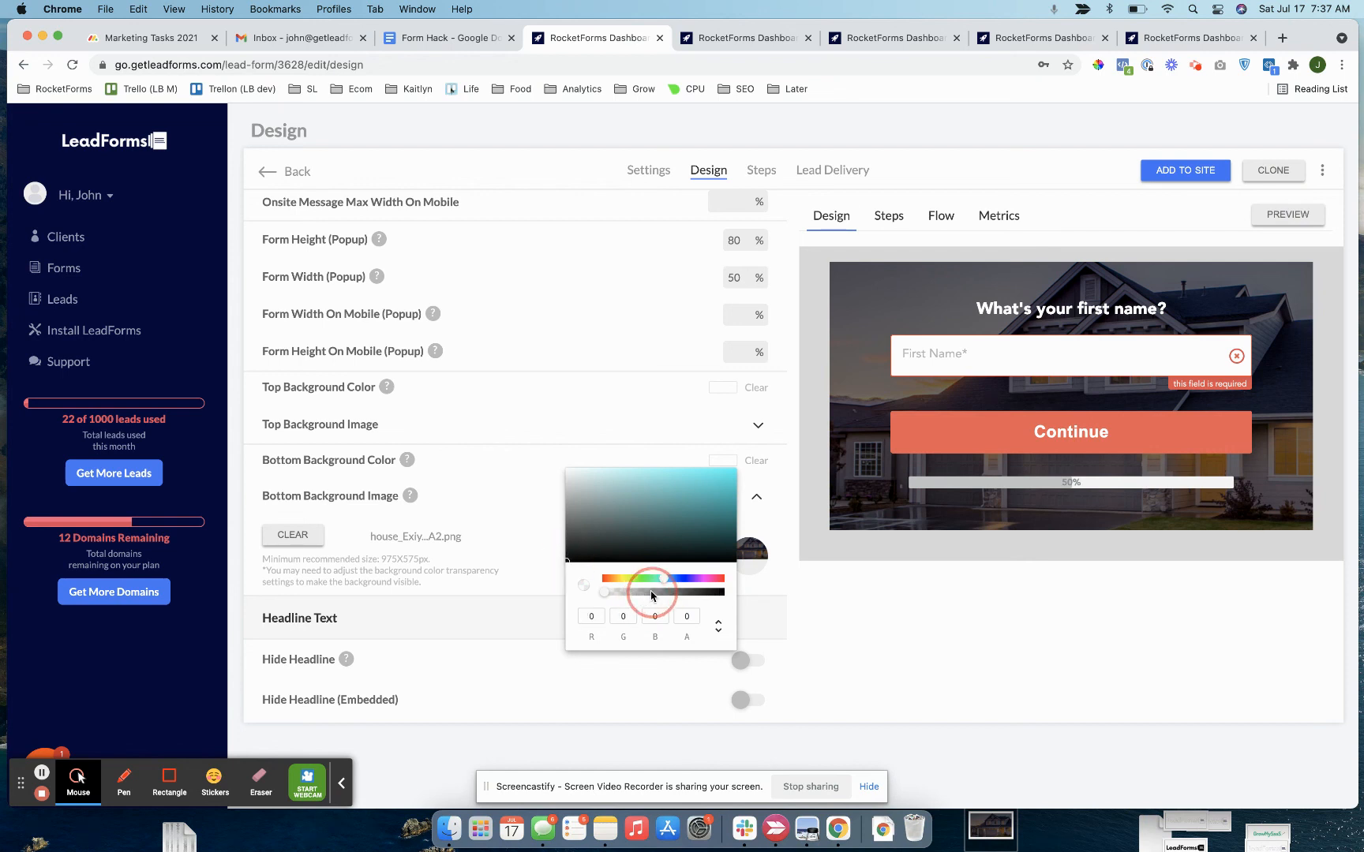
click(643, 593)
click(676, 593)
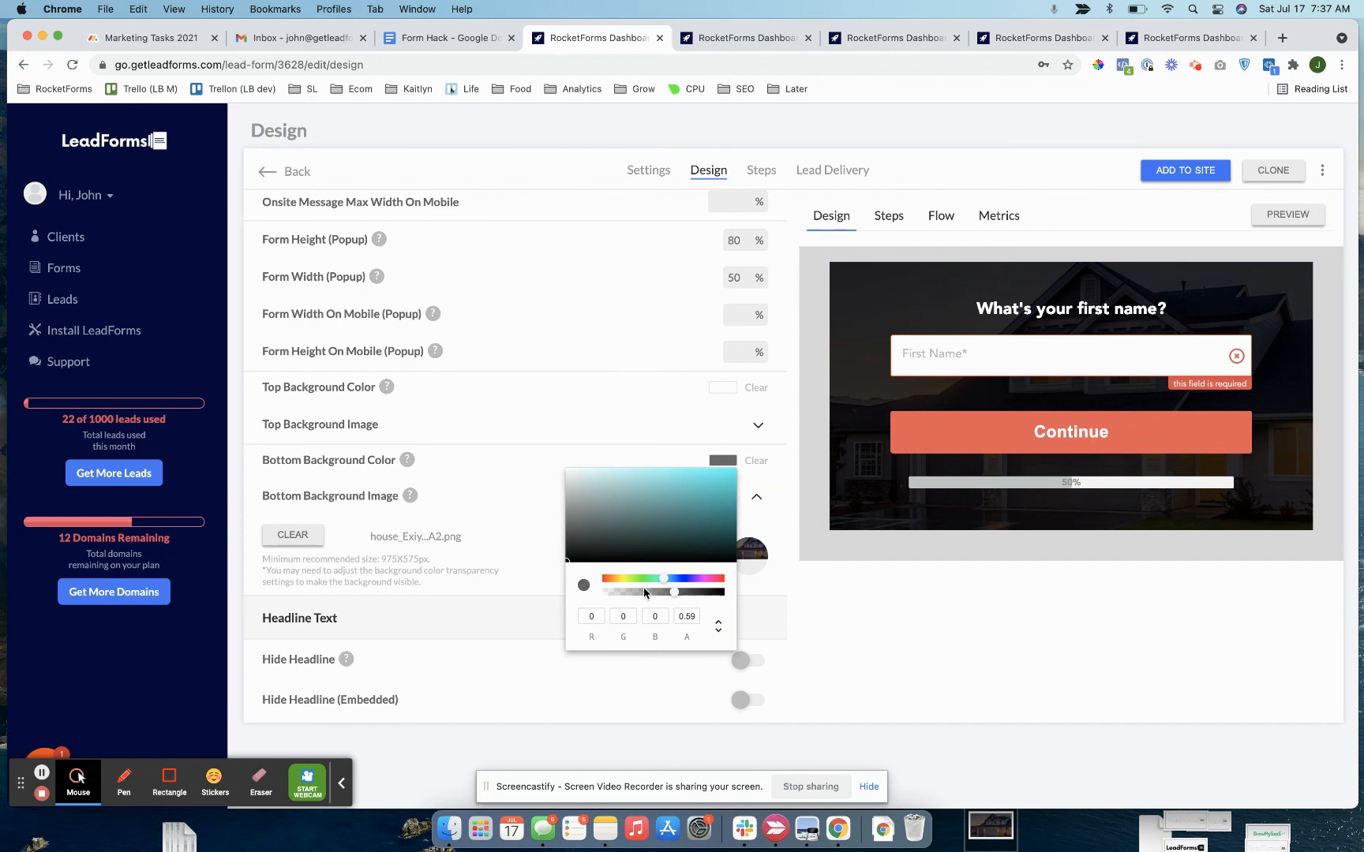
click(639, 590)
drag(631, 593, 615, 593)
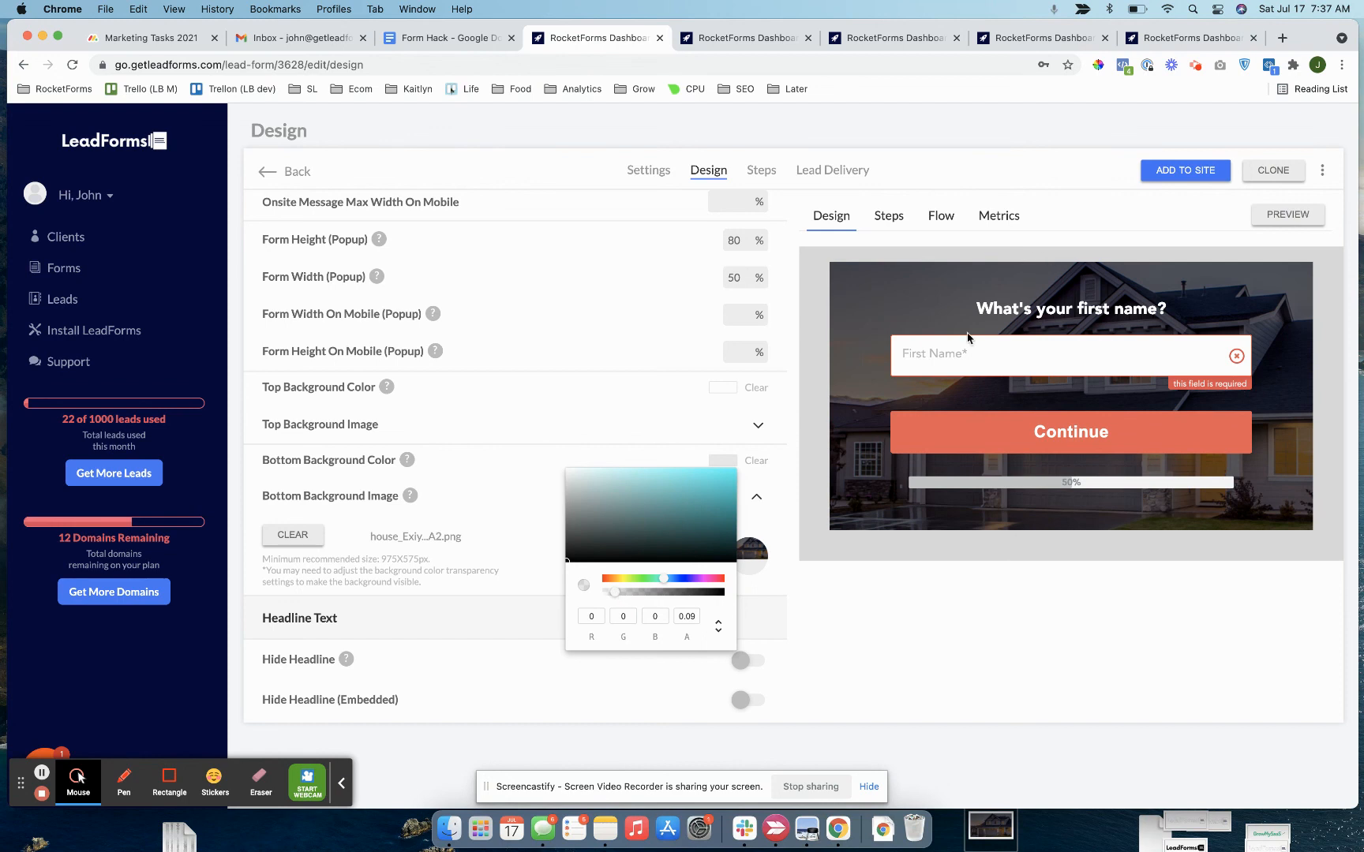
click(787, 452)
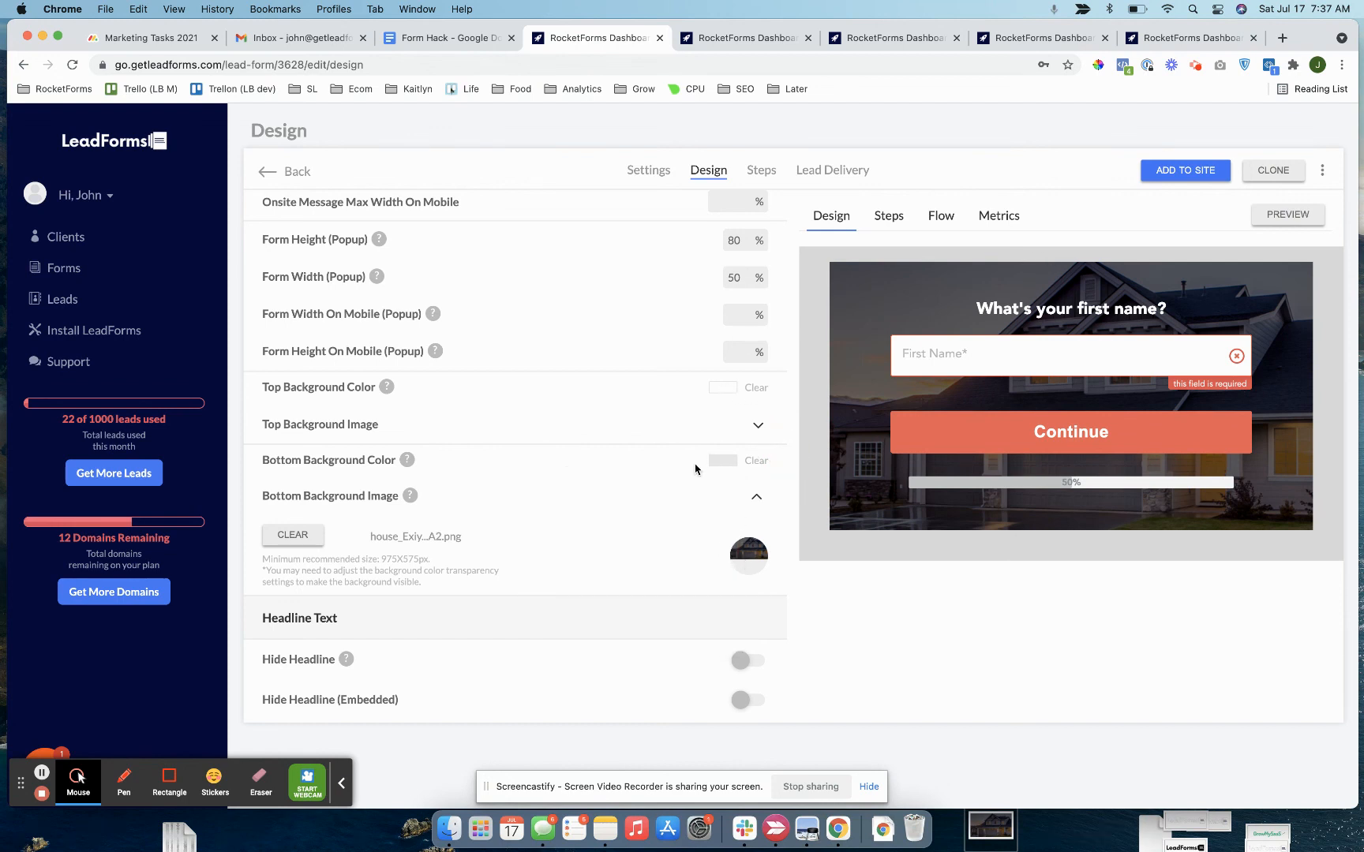
- Save the form's design changes and start the form demo in the full-page preview
scroll(694, 469, up, 5)
click(739, 221)
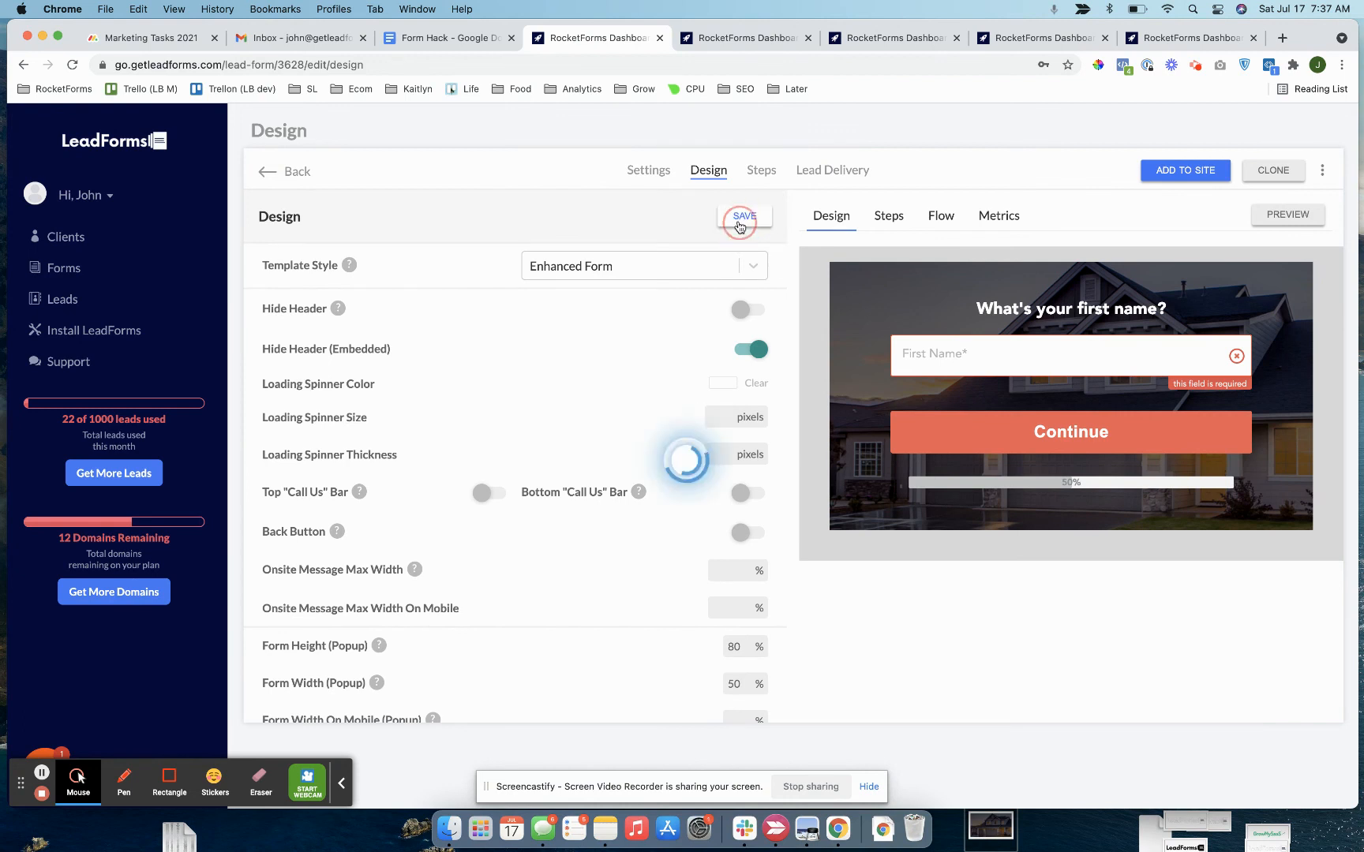
click(1287, 215)
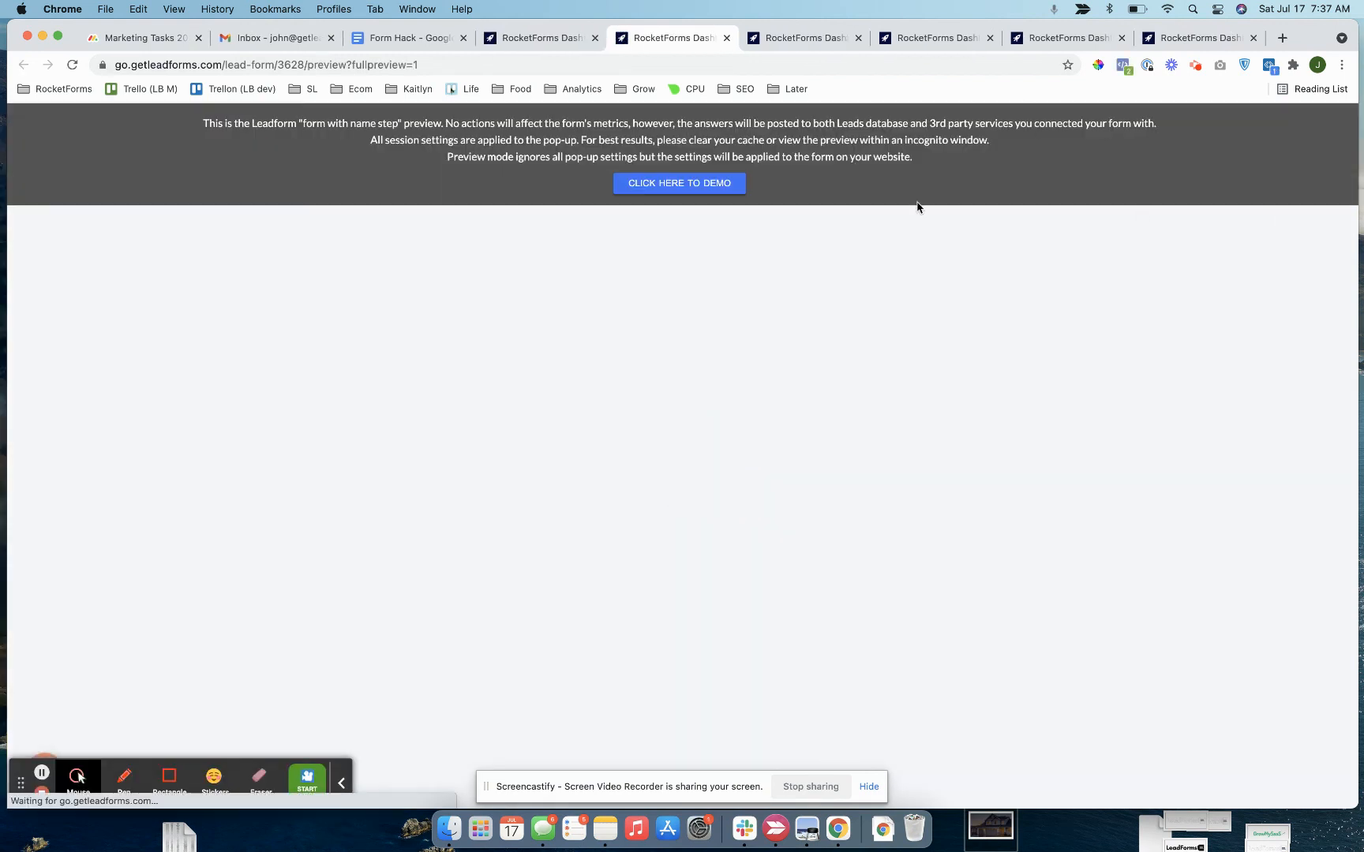
click(670, 185)
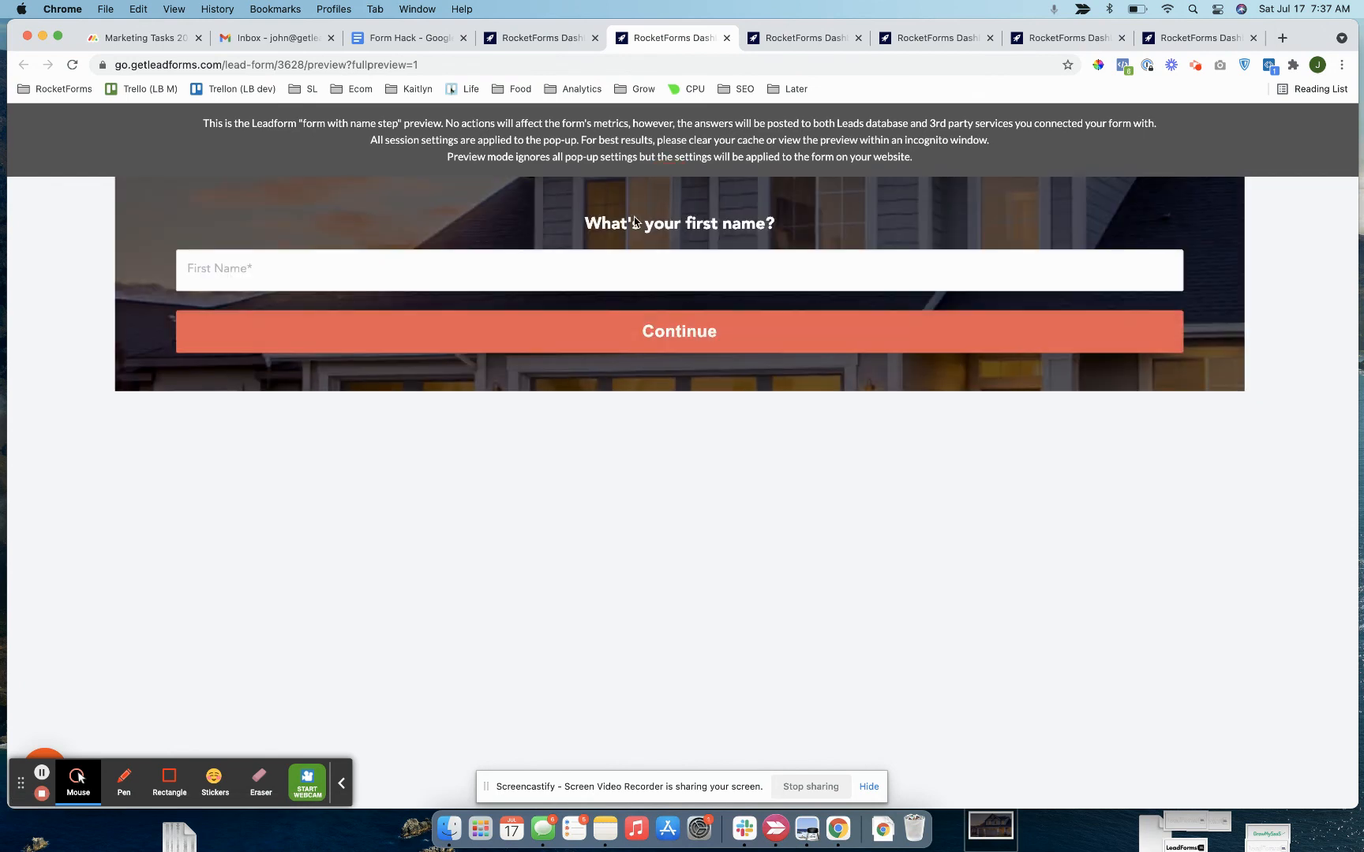
- Fill in the visitor's first name in the previewed form and continue to the contact details step
click(526, 259)
click(518, 207)
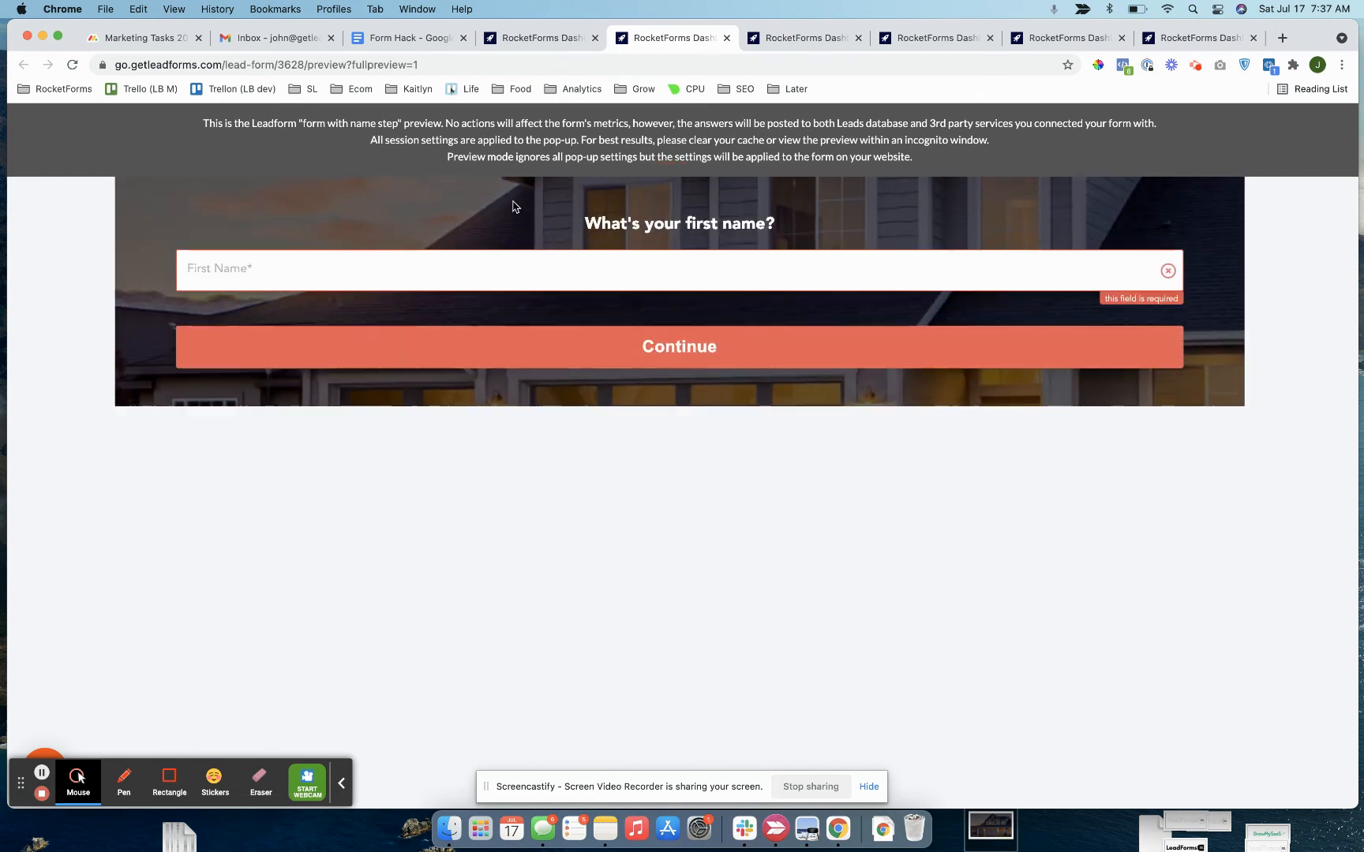
click(473, 260)
click(308, 307)
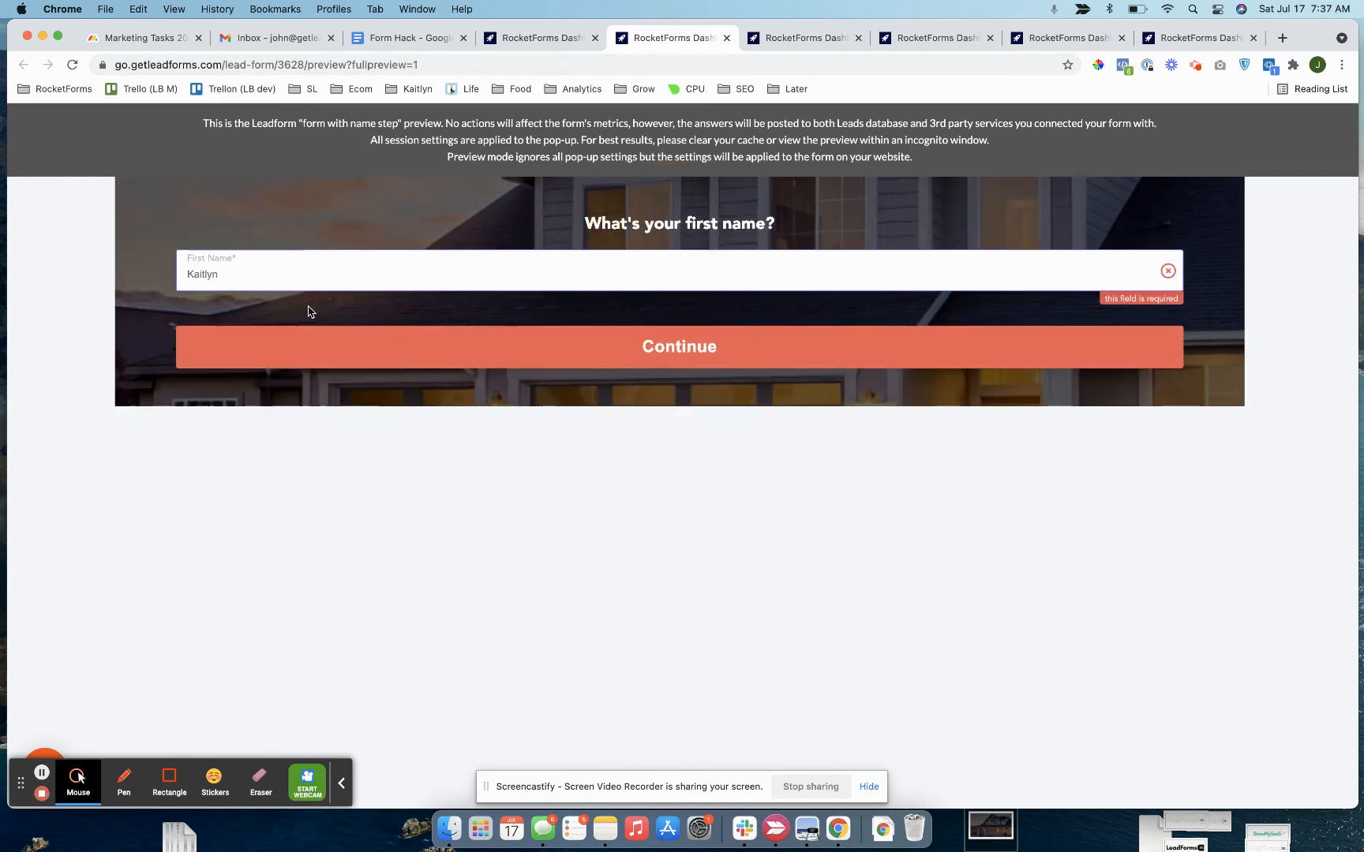
click(433, 346)
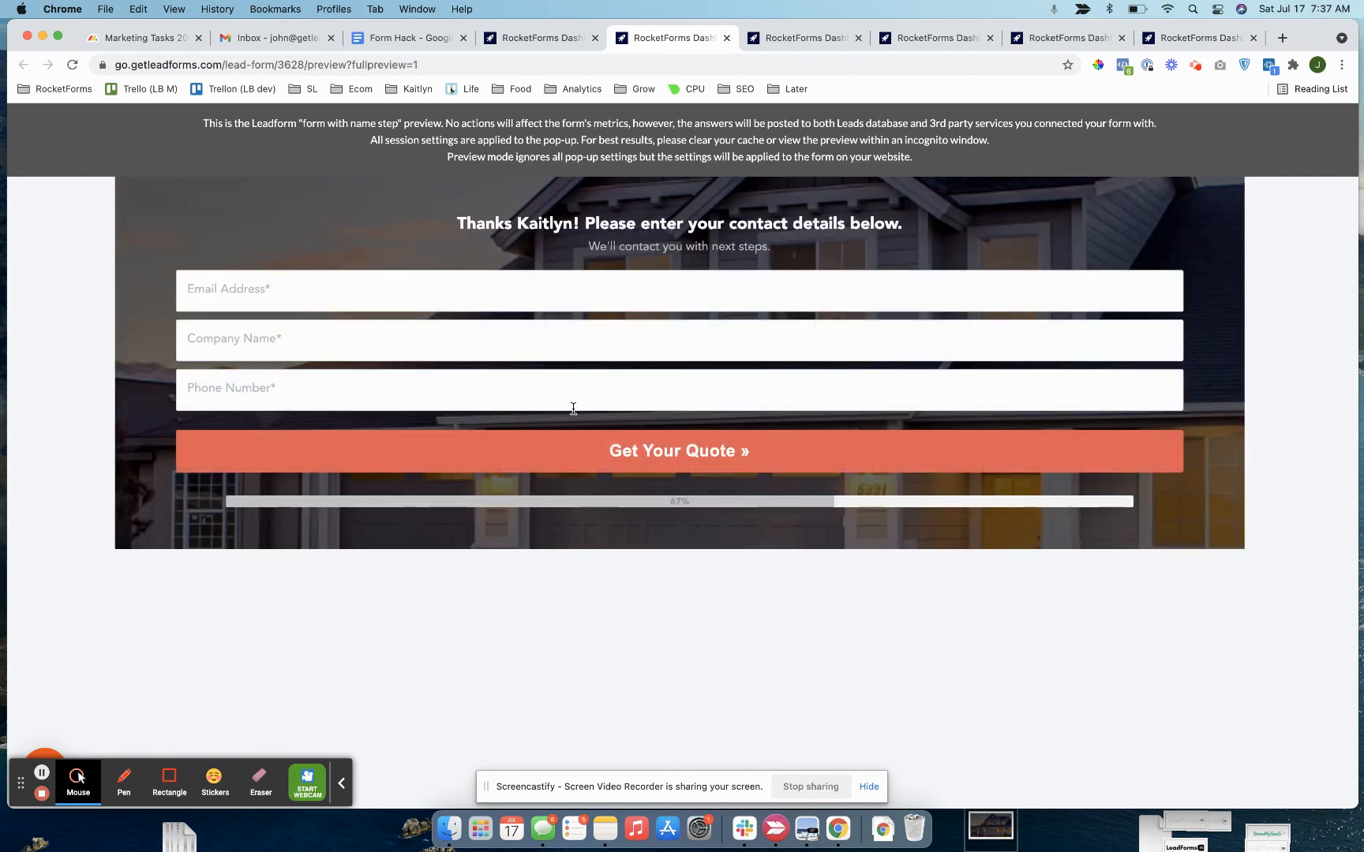